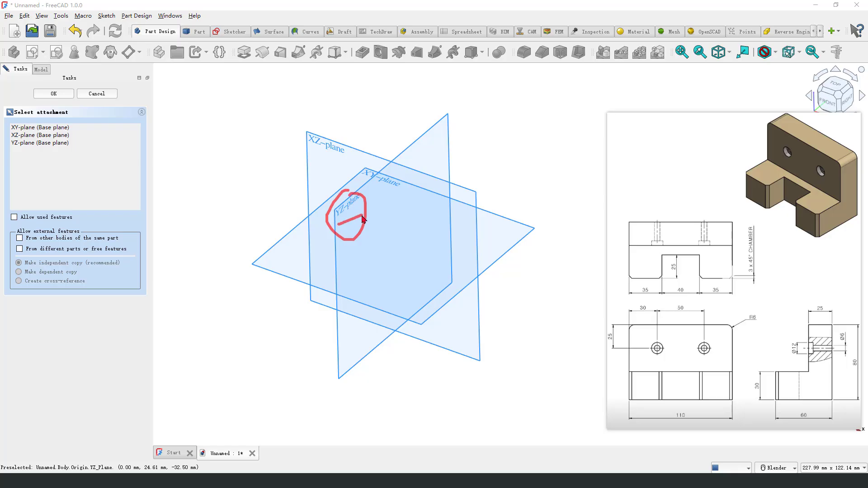
# Step: Start a sketch on the YZ plane and draw a closed L-shaped polyline profile from the origin, about 50 mm wide and 62 mm high
pyautogui.click(438, 124)
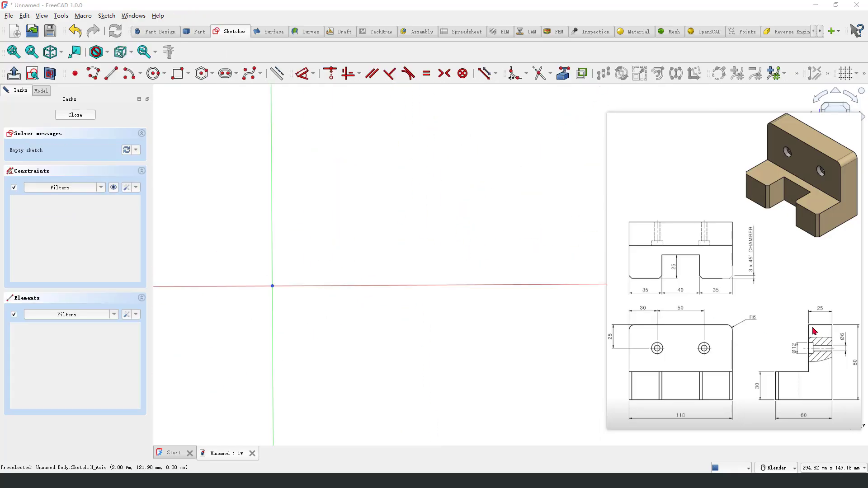
pyautogui.moveTo(808, 326)
pyautogui.mouseDown()
pyautogui.moveTo(832, 326)
pyautogui.moveTo(832, 375)
pyautogui.moveTo(792, 408)
pyautogui.moveTo(810, 329)
pyautogui.mouseUp()
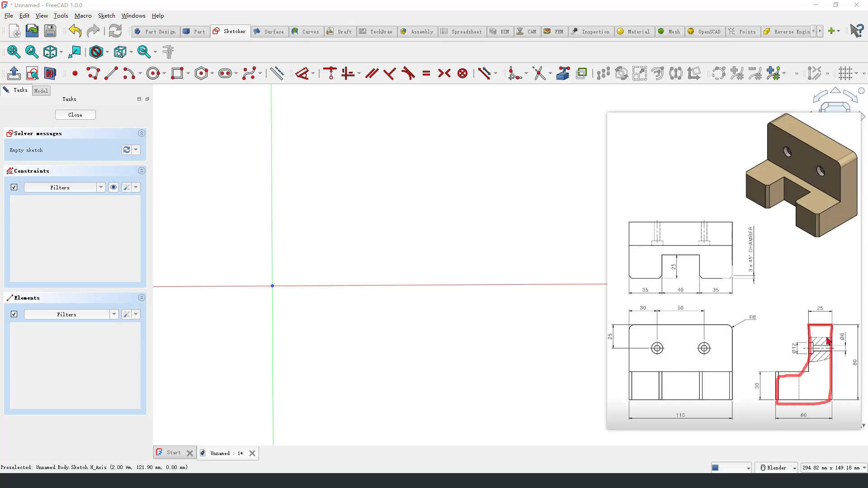
pyautogui.click(97, 76)
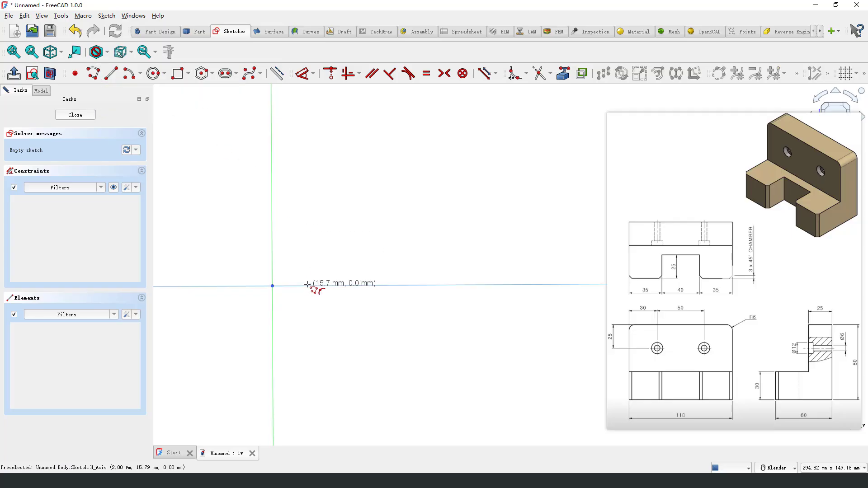
pyautogui.click(272, 286)
pyautogui.click(394, 285)
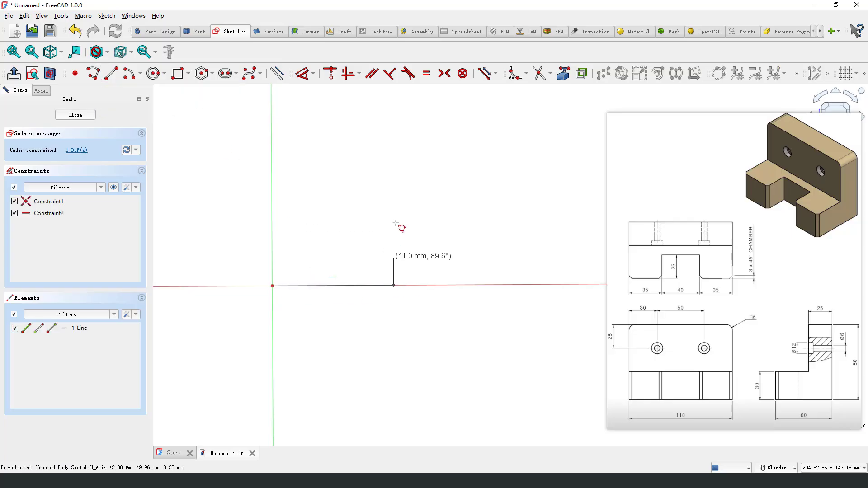
pyautogui.click(392, 133)
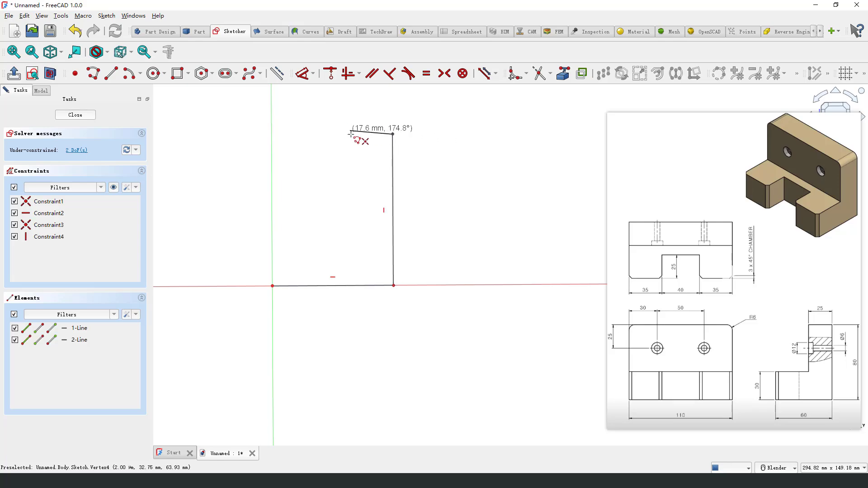
pyautogui.click(349, 131)
pyautogui.click(350, 251)
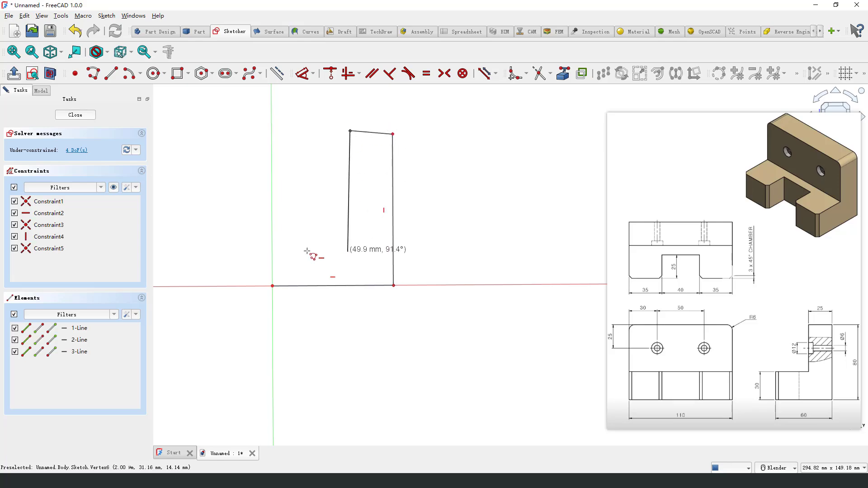
pyautogui.click(271, 252)
pyautogui.click(272, 286)
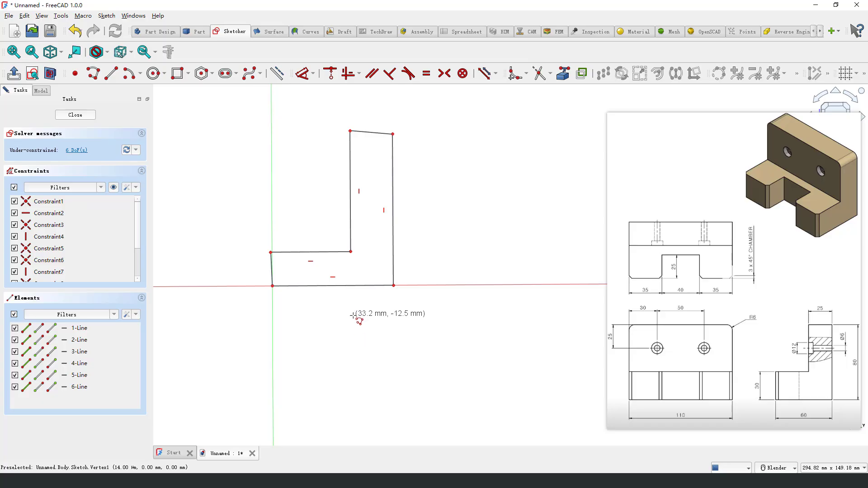
pyautogui.press('Escape')
# Step: Constrain the L-profile's slanted short left edge to vertical and its slanted top edge to horizontal
pyautogui.click(275, 266)
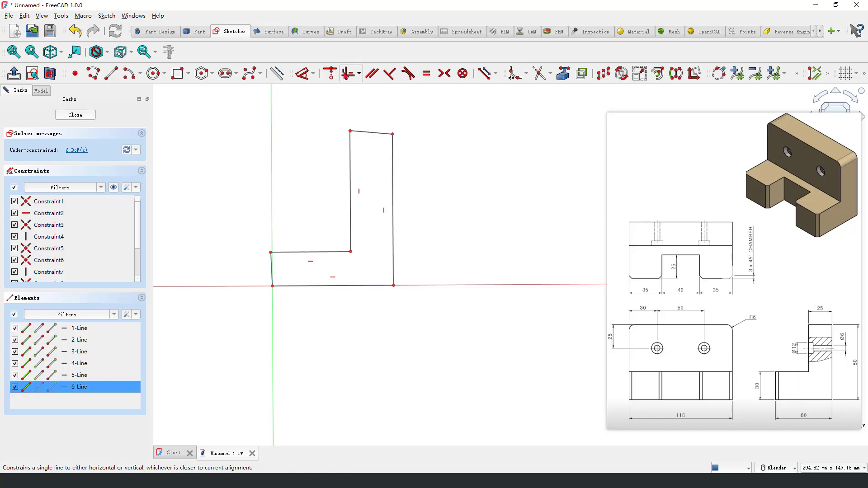
pyautogui.click(348, 73)
pyautogui.click(366, 136)
pyautogui.click(347, 73)
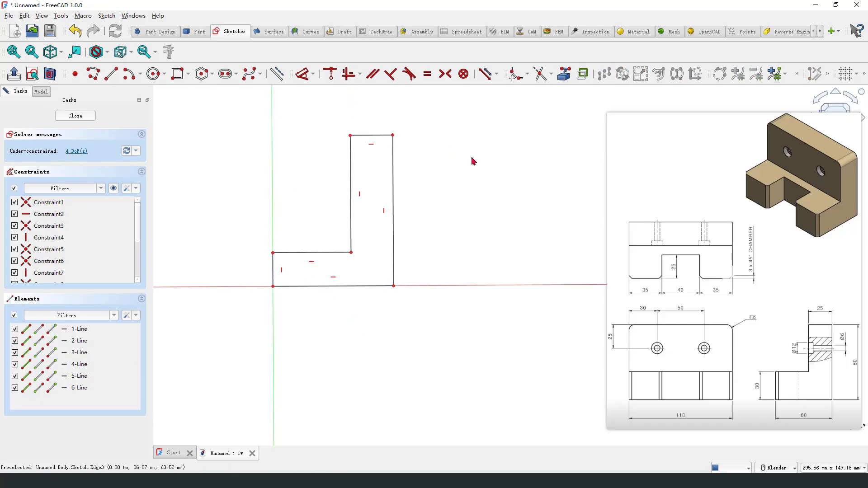
# Step: Dimension the L-profile's top edge to 25 mm and its long right edge to 80 mm
pyautogui.keyDown('shift'); pyautogui.moveTo(420, 147); pyautogui.dragTo(418, 165, button='middle'); pyautogui.keyUp('shift')
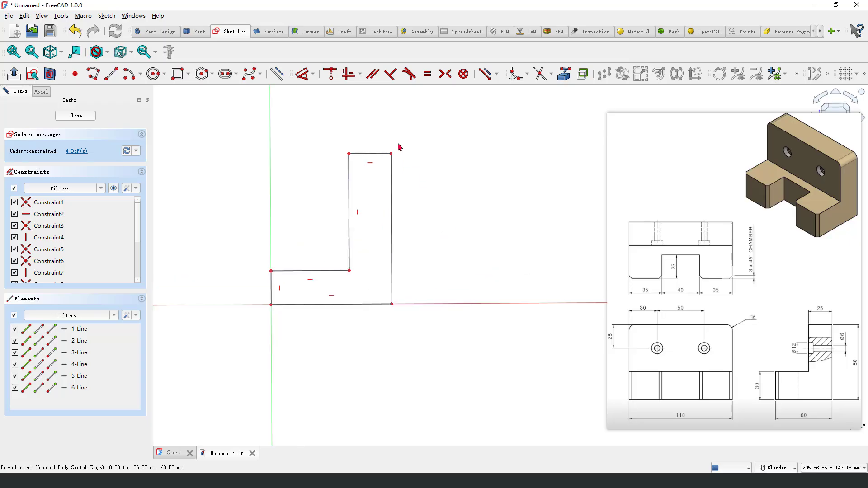
pyautogui.click(302, 73)
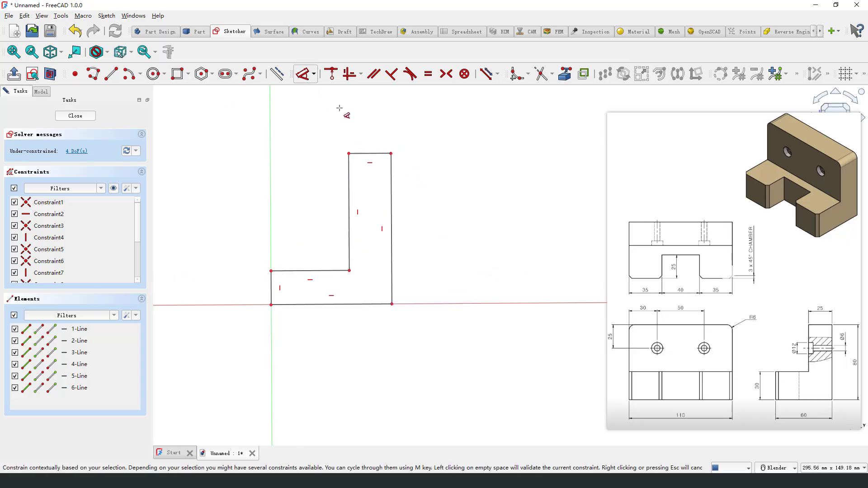
pyautogui.click(361, 154)
pyautogui.click(378, 141)
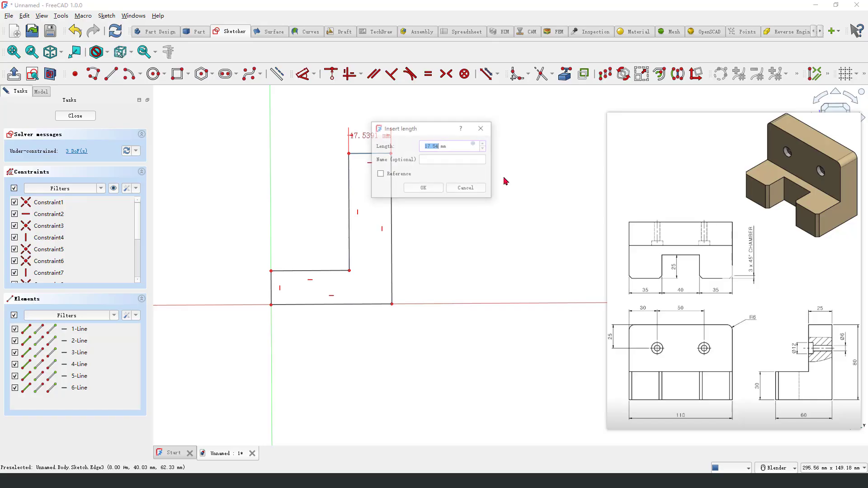
pyautogui.write('25')
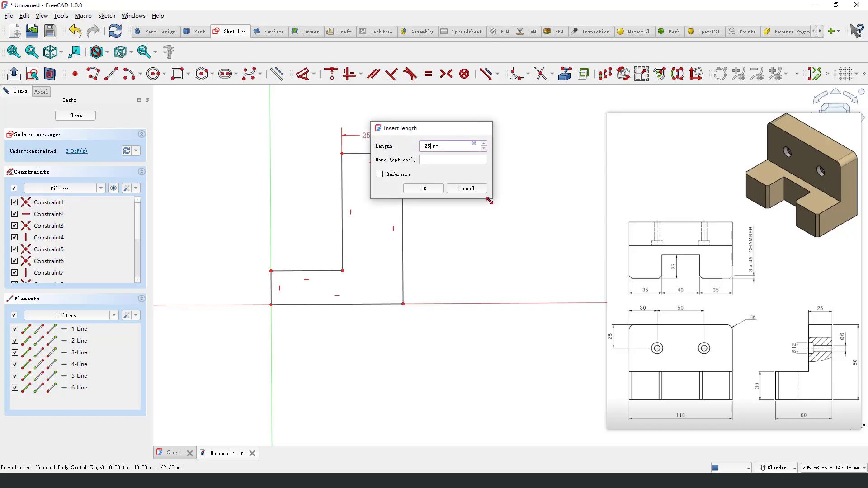
pyautogui.press('Return')
pyautogui.click(403, 206)
pyautogui.click(448, 216)
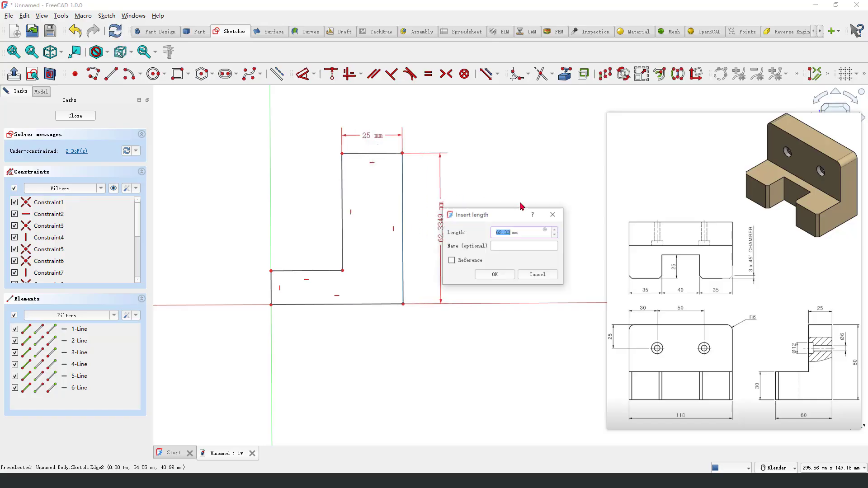
pyautogui.write('80')
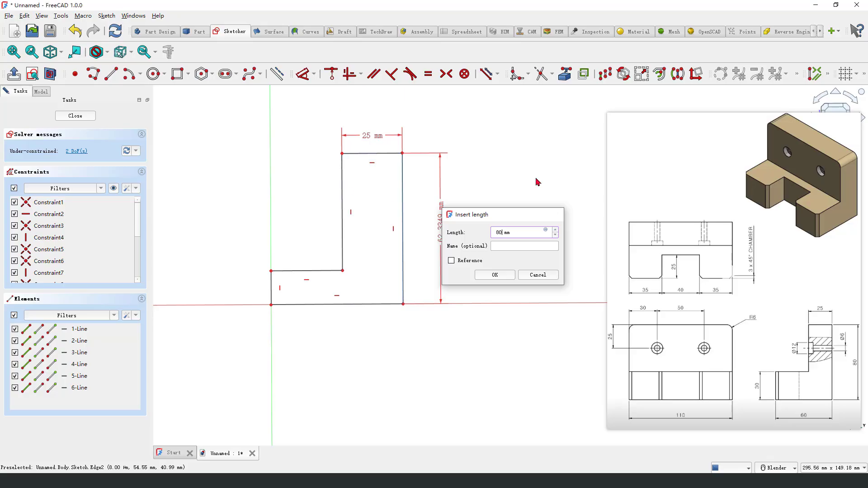
pyautogui.press('Return')
# Step: Dimension the L-profile's bottom edge to 60 mm and its short left edge to 30 mm
pyautogui.click(344, 308)
pyautogui.click(341, 334)
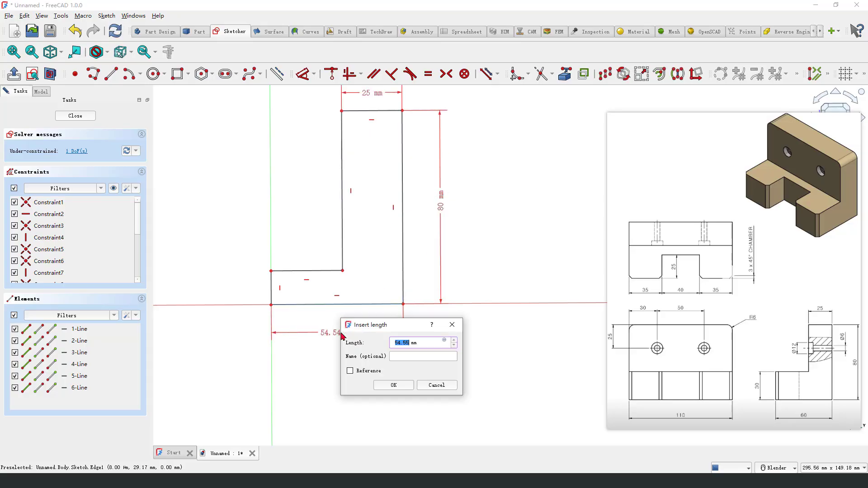
pyautogui.press('Return')
pyautogui.click(272, 288)
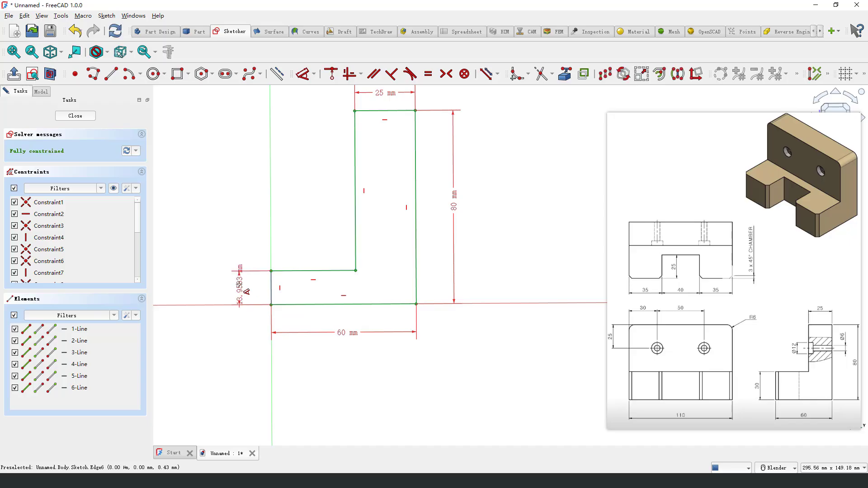
pyautogui.click(240, 286)
pyautogui.write('30')
pyautogui.press('Return')
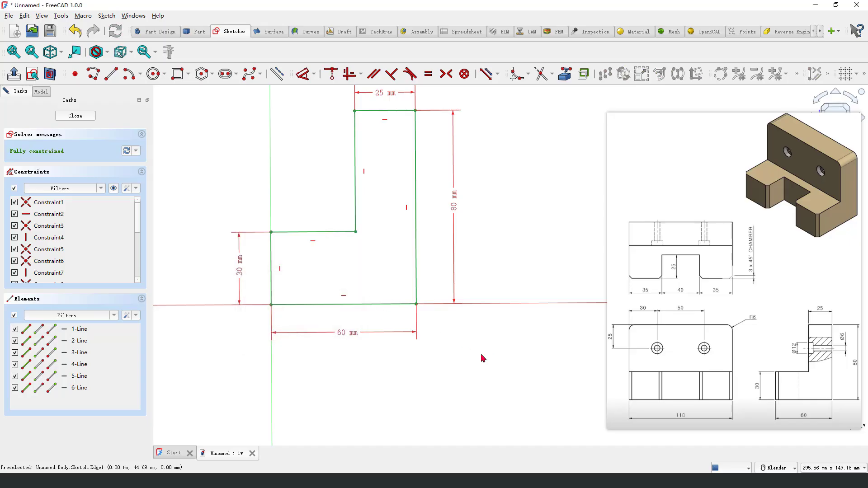
# Step: Move the 25, 80 and 60 mm dimension labels farther from the L-profile and close the sketch
pyautogui.scroll(-2, 395, 378)
pyautogui.scroll(2, 338, 316)
pyautogui.moveTo(412, 123); pyautogui.dragTo(413, 114)
pyautogui.moveTo(487, 243); pyautogui.dragTo(498, 244)
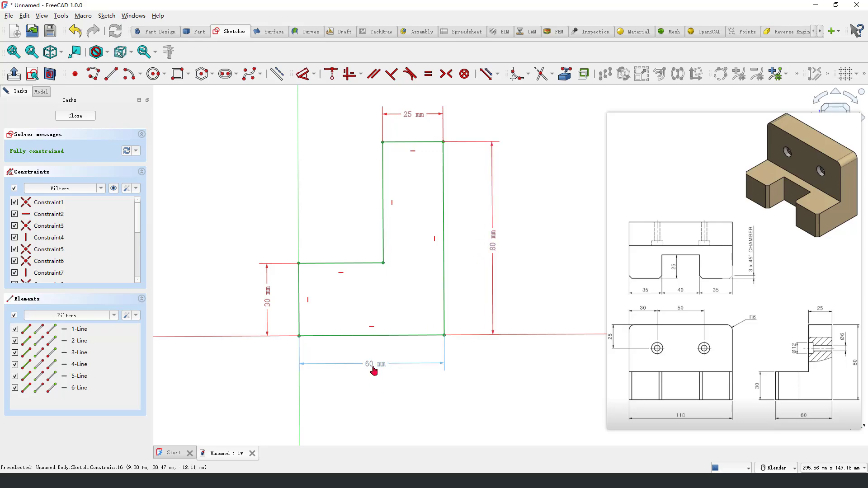
pyautogui.moveTo(374, 368); pyautogui.dragTo(374, 377)
pyautogui.scroll(-2, 408, 281)
pyautogui.scroll(1, 393, 200)
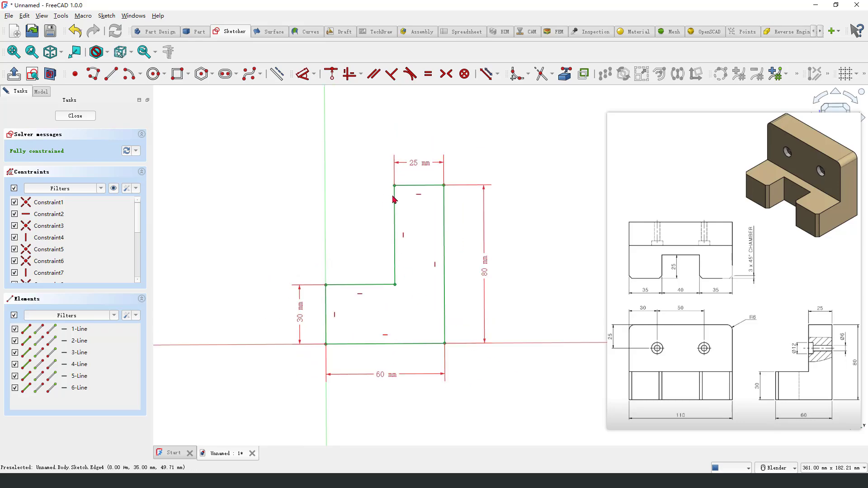
pyautogui.click(71, 117)
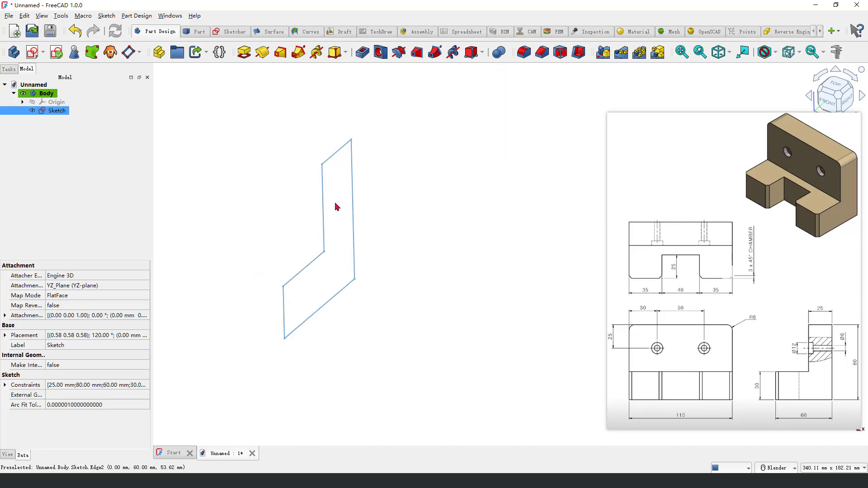
# Step: Pad the L-profile sketch to a length of 110 mm, symmetric to the sketch plane
pyautogui.moveTo(236, 60); pyautogui.dragTo(247, 58)
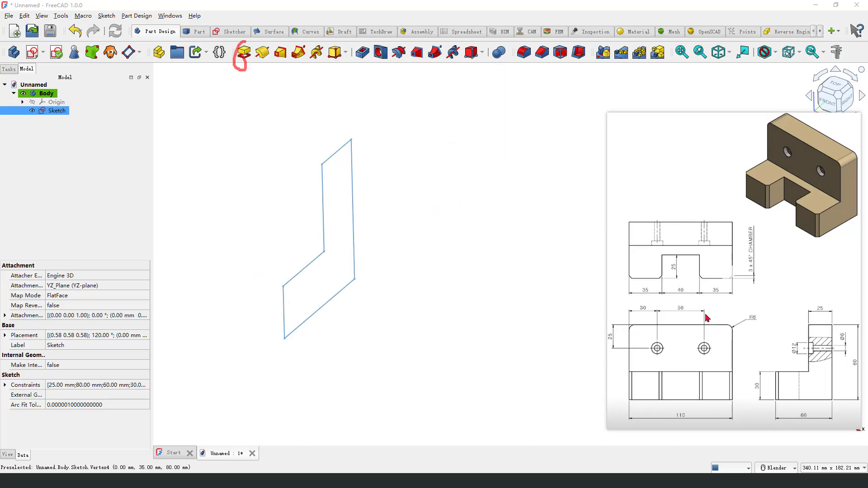
pyautogui.moveTo(682, 409); pyautogui.dragTo(673, 421)
pyautogui.press('Escape')
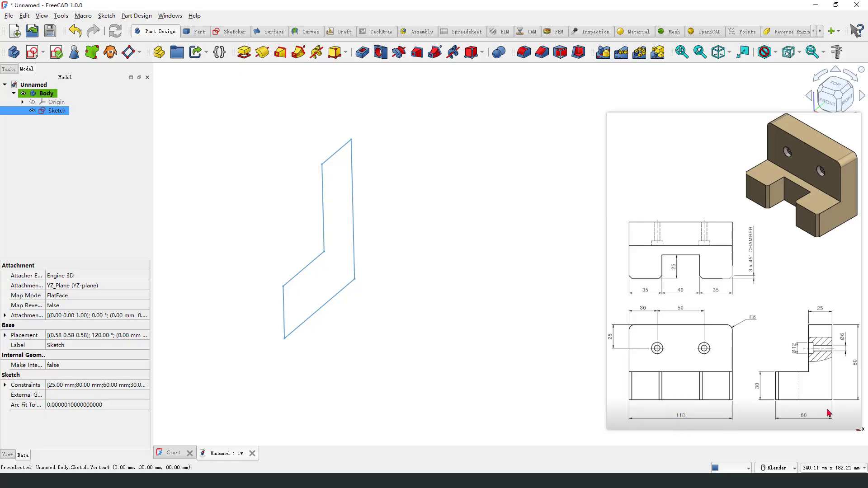
pyautogui.click(247, 57)
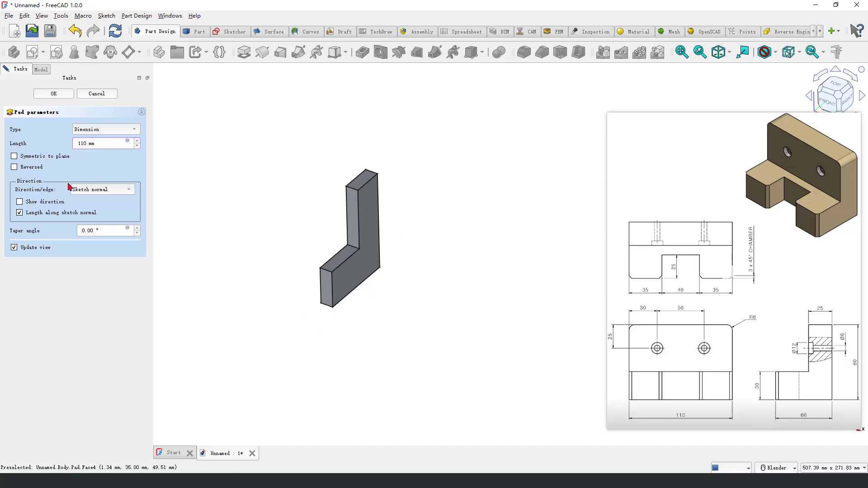
pyautogui.moveTo(14, 160); pyautogui.dragTo(79, 160)
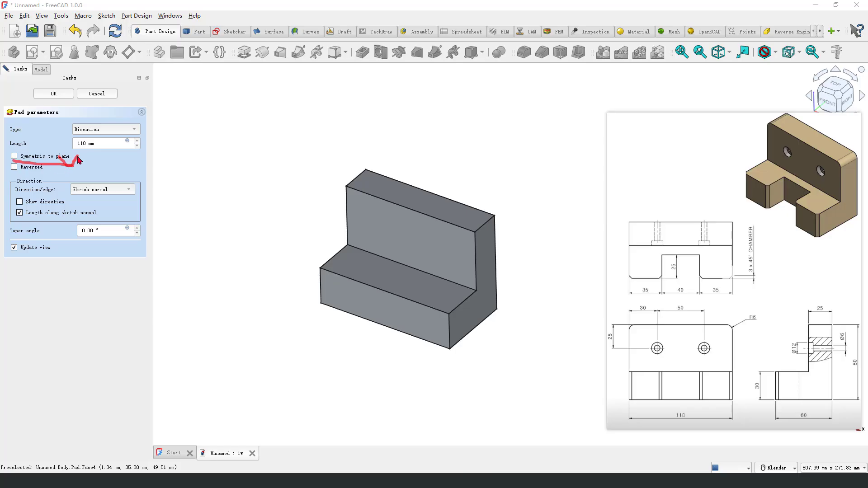
pyautogui.press('Escape')
pyautogui.click(14, 156)
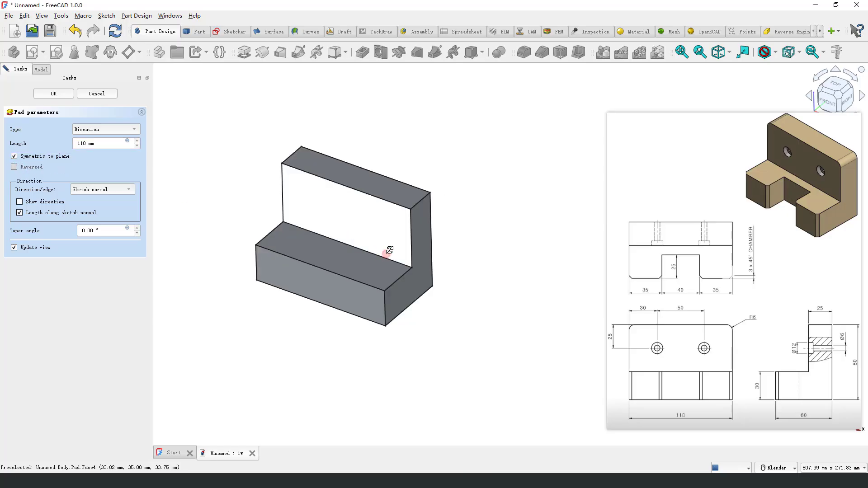
pyautogui.click(54, 94)
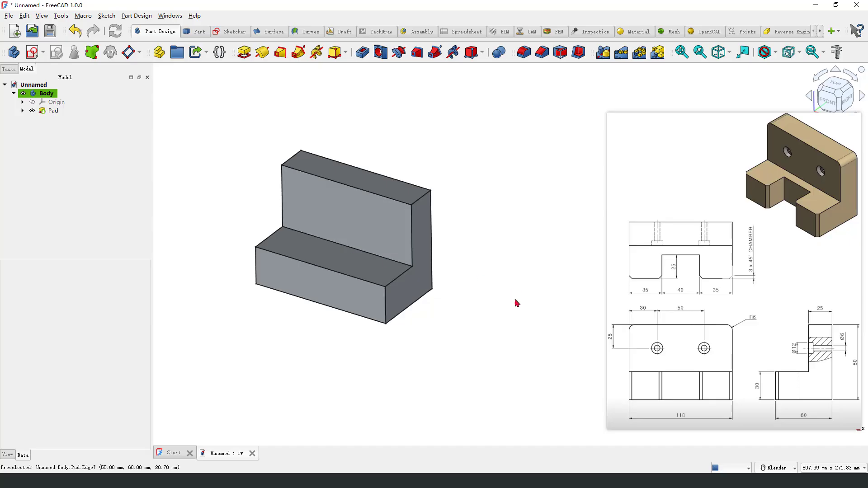
# Step: Start a new sketch on the XY plane for the notch in the bracket's lower block
pyautogui.moveTo(662, 259)
pyautogui.mouseDown()
pyautogui.moveTo(708, 264)
pyautogui.moveTo(659, 285)
pyautogui.moveTo(660, 260)
pyautogui.mouseUp()
pyautogui.press('Escape')
pyautogui.click(103, 86)
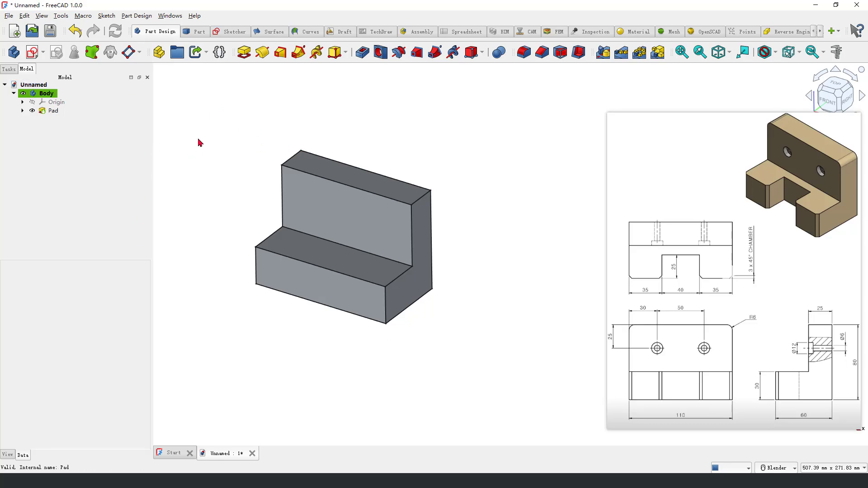
pyautogui.click(32, 52)
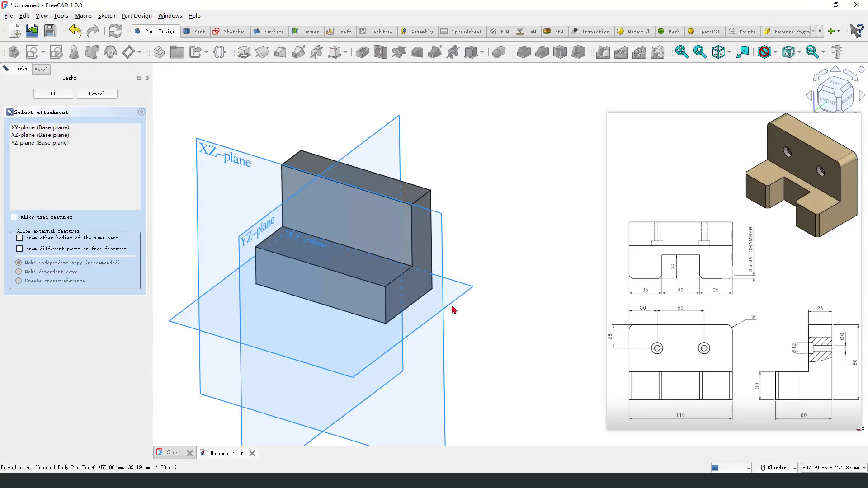
pyautogui.moveTo(451, 306)
pyautogui.mouseDown(button='middle')
pyautogui.moveTo(392, 294)
pyautogui.moveTo(417, 341)
pyautogui.mouseUp(button='middle')
pyautogui.moveTo(299, 150); pyautogui.dragTo(322, 187)
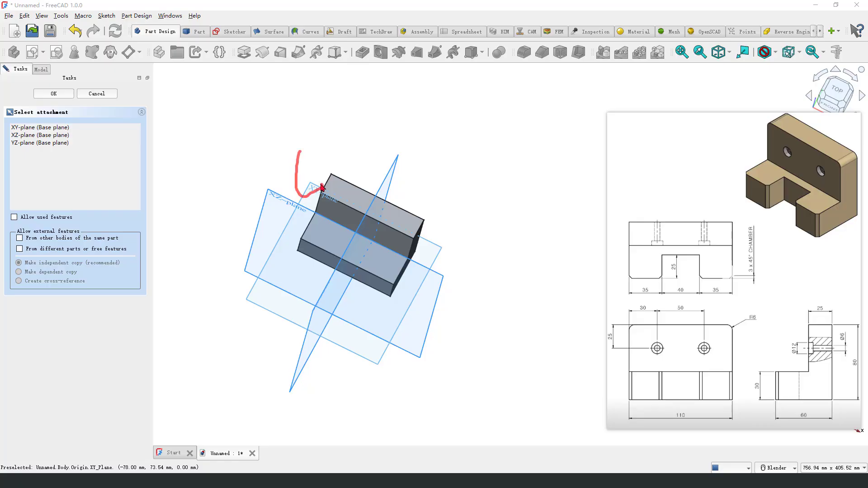
pyautogui.click(315, 192)
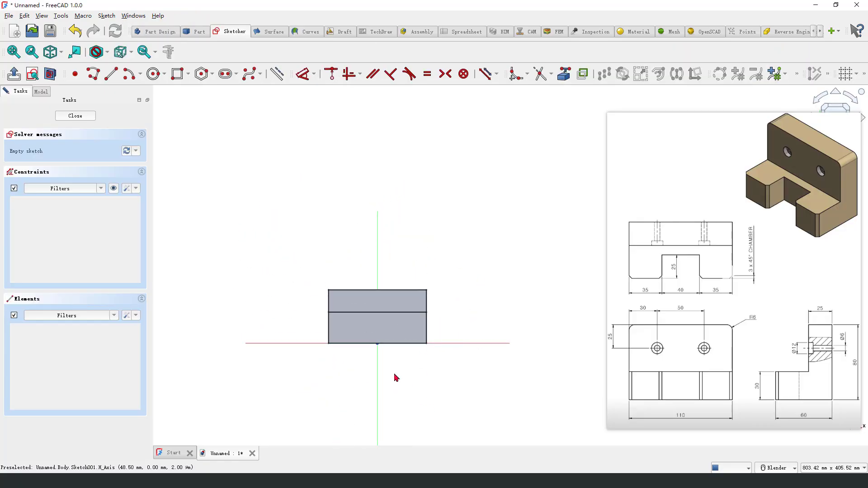
# Step: Draw a rectangle about 50 mm wide with its lower edge on the horizontal axis, spanning the vertical axis, and turn on the section view
pyautogui.click(181, 79)
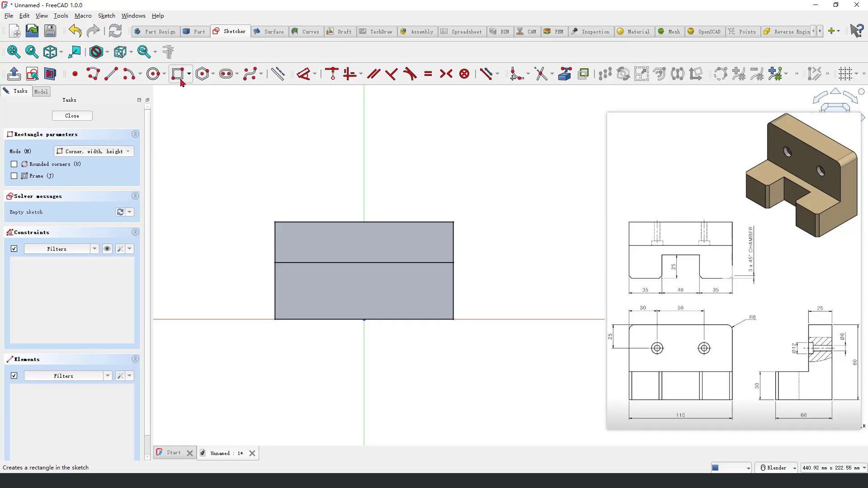
pyautogui.click(318, 320)
pyautogui.click(400, 281)
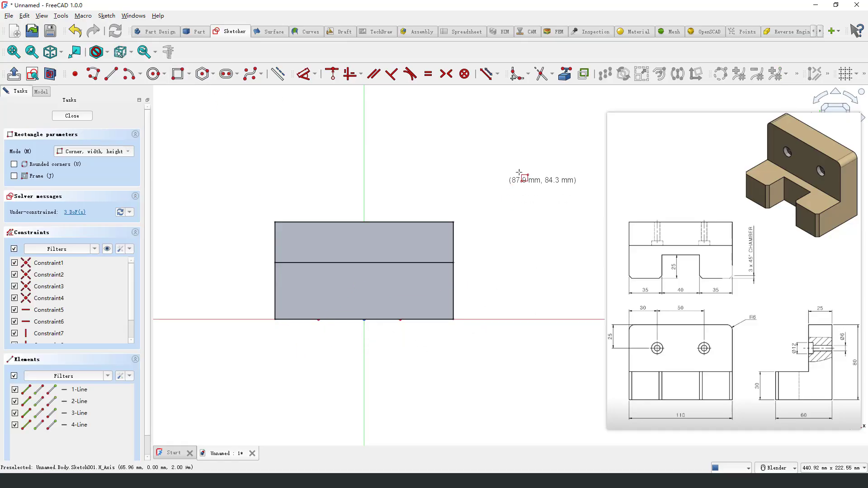
pyautogui.click(50, 74)
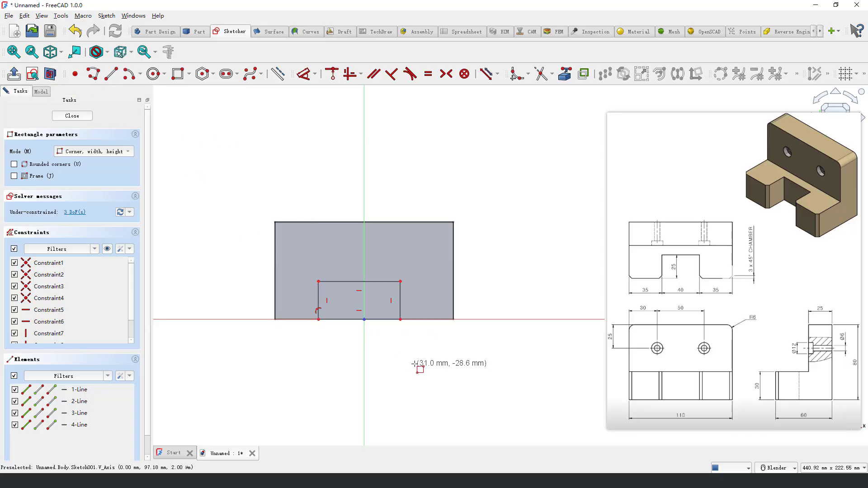
pyautogui.rightClick(359, 333)
pyautogui.scroll(2, 358, 333)
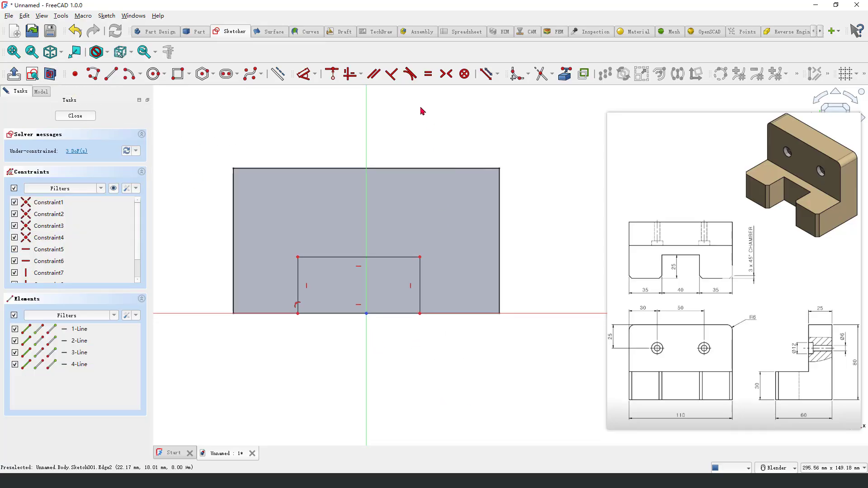
# Step: Constrain the two upper corners of the notch rectangle symmetric about the vertical axis
pyautogui.click(299, 259)
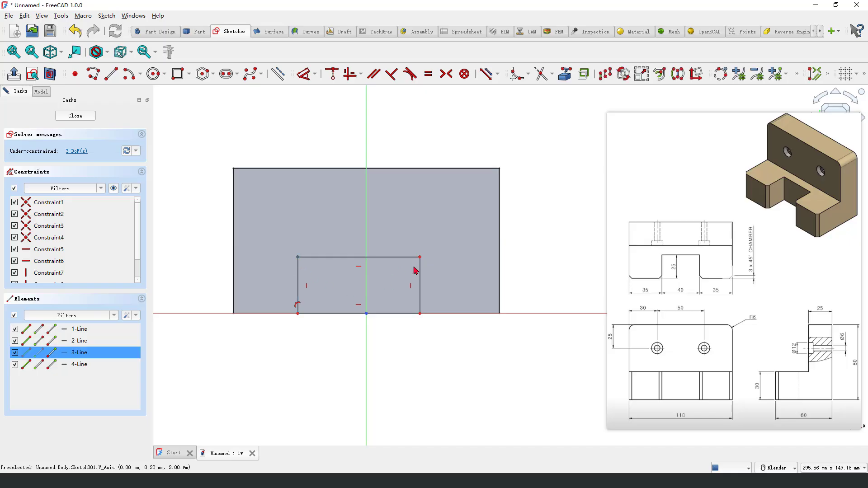
pyautogui.click(420, 257)
pyautogui.click(369, 200)
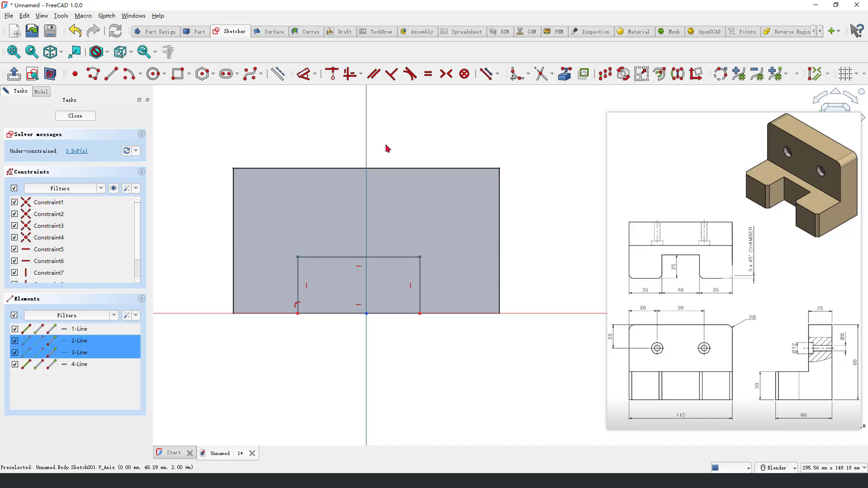
pyautogui.click(447, 74)
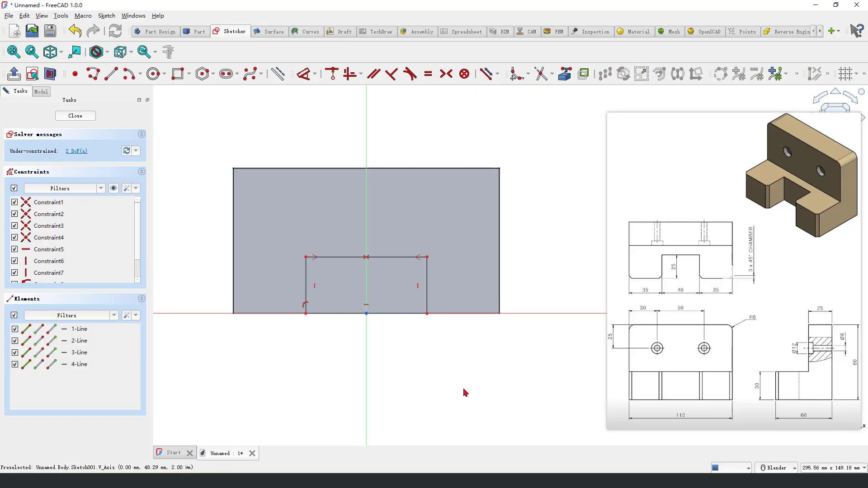
# Step: Dimension the lower edge of the notch rectangle and set its width to 40 mm
pyautogui.click(302, 73)
pyautogui.click(398, 317)
pyautogui.click(389, 372)
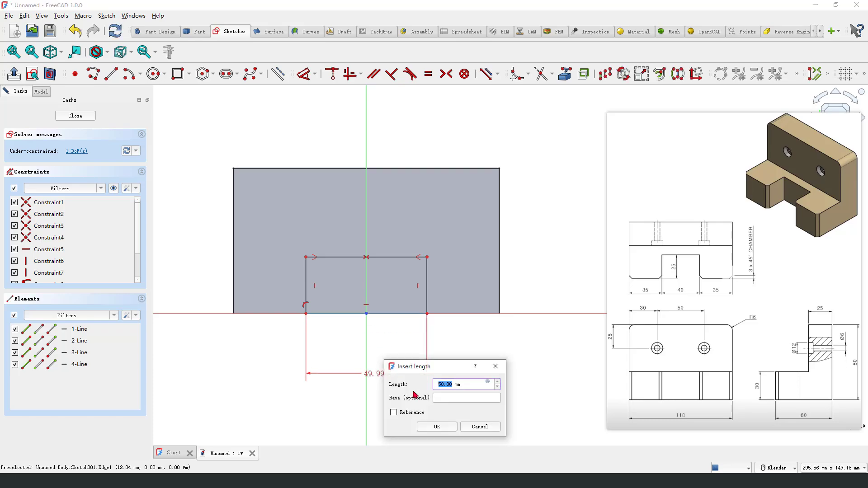
pyautogui.write('40')
pyautogui.press('Return')
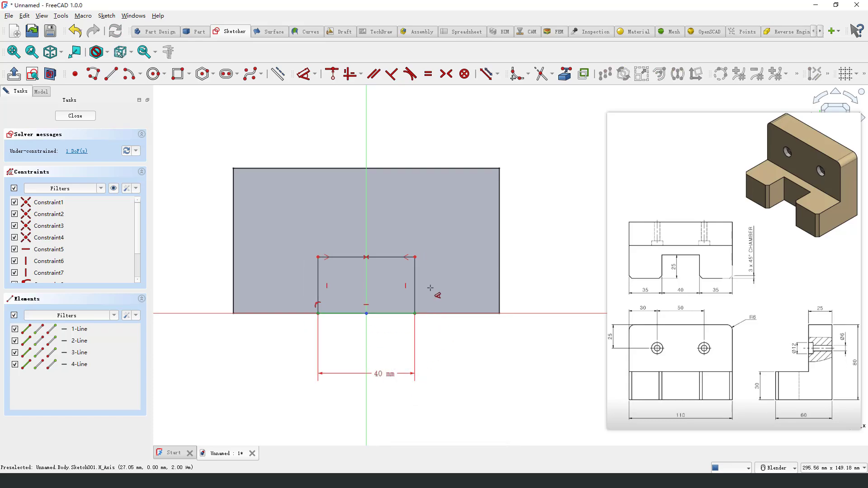
# Step: Set the height of the notch rectangle to 25 mm and close the sketch
pyautogui.click(421, 277)
pyautogui.click(441, 282)
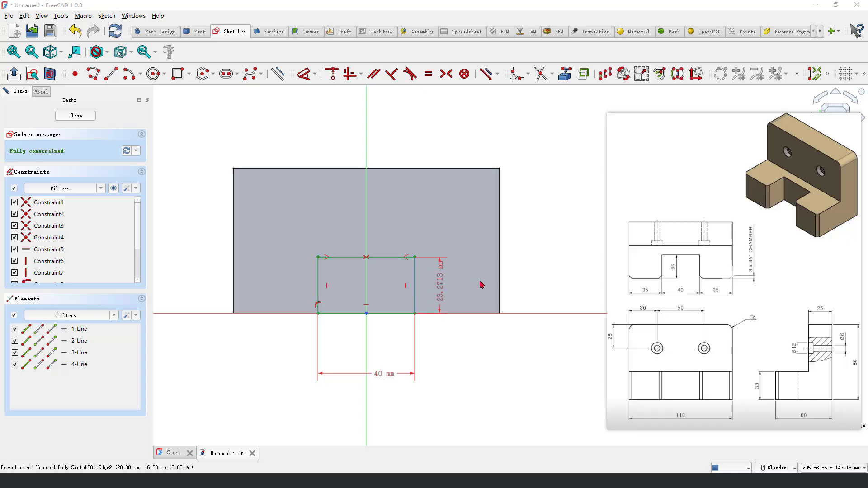
pyautogui.press('Return')
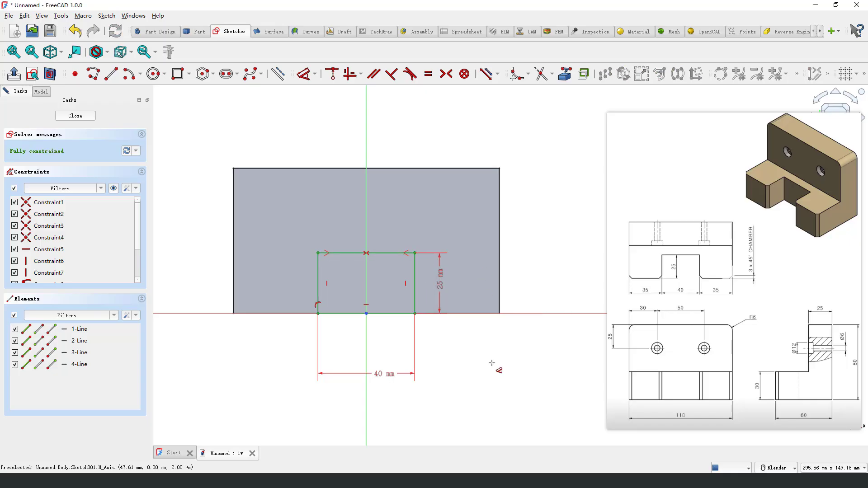
pyautogui.click(75, 116)
# Step: Pocket the notch sketch through all in the reversed direction to cut the lower block
pyautogui.moveTo(458, 329); pyautogui.dragTo(433, 307, button='middle')
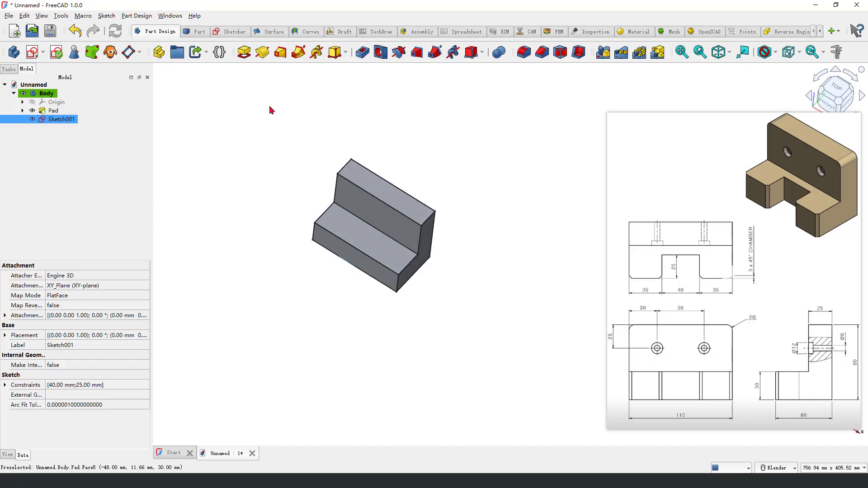
pyautogui.click(361, 57)
pyautogui.moveTo(384, 242); pyautogui.dragTo(445, 332, button='middle')
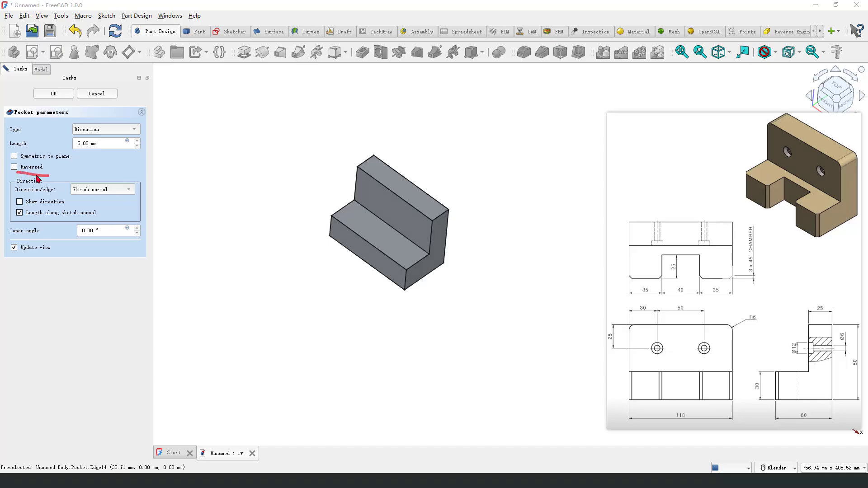
pyautogui.click(15, 167)
pyautogui.moveTo(397, 306); pyautogui.dragTo(392, 299, button='middle')
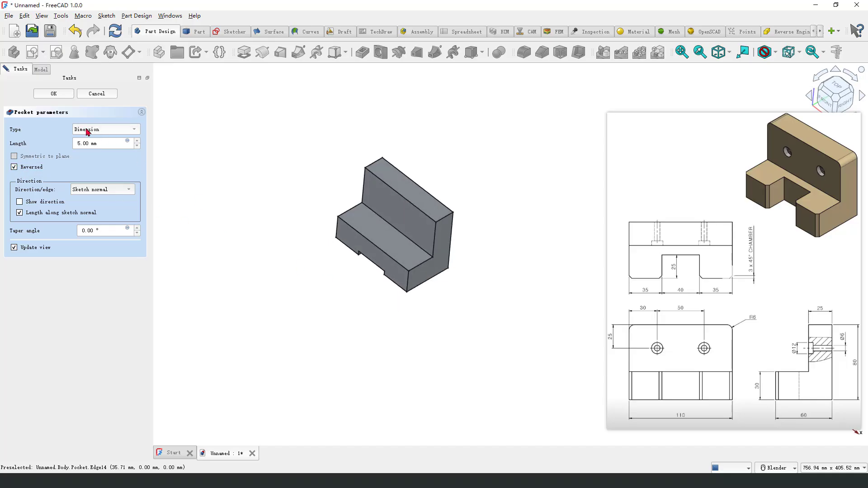
pyautogui.click(101, 130)
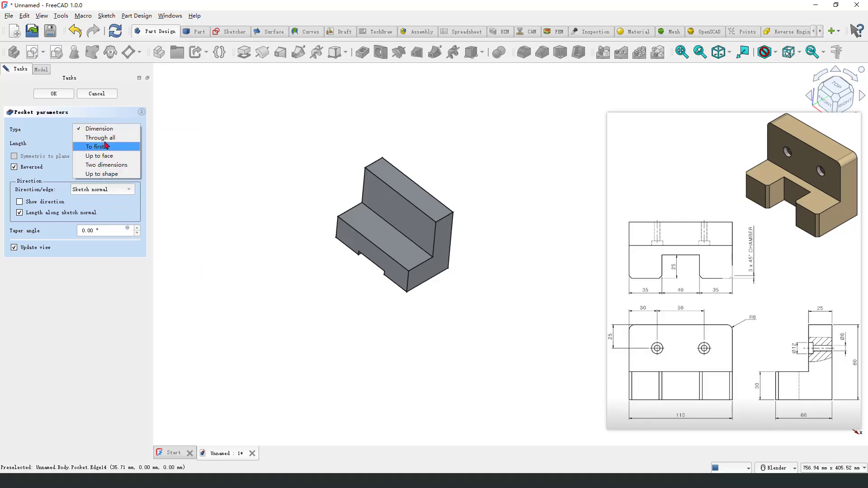
pyautogui.click(97, 138)
pyautogui.moveTo(351, 305)
pyautogui.mouseDown(button='middle')
pyautogui.moveTo(369, 304)
pyautogui.moveTo(361, 294)
pyautogui.mouseUp(button='middle')
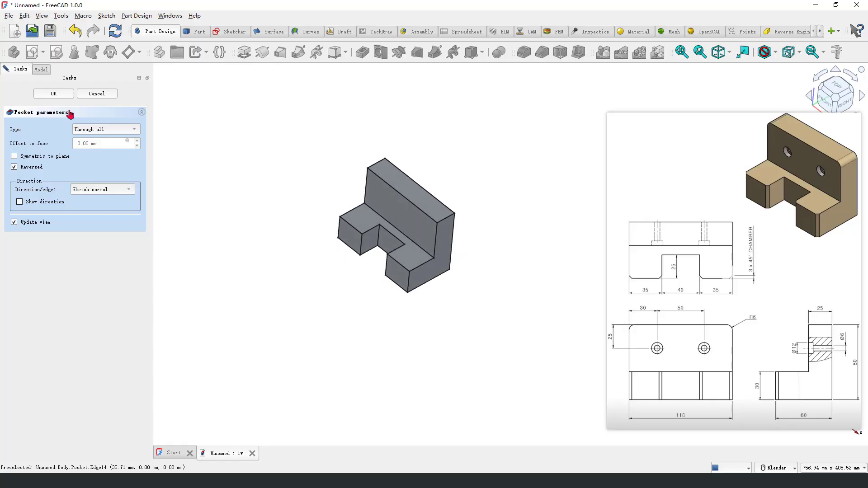
pyautogui.click(53, 94)
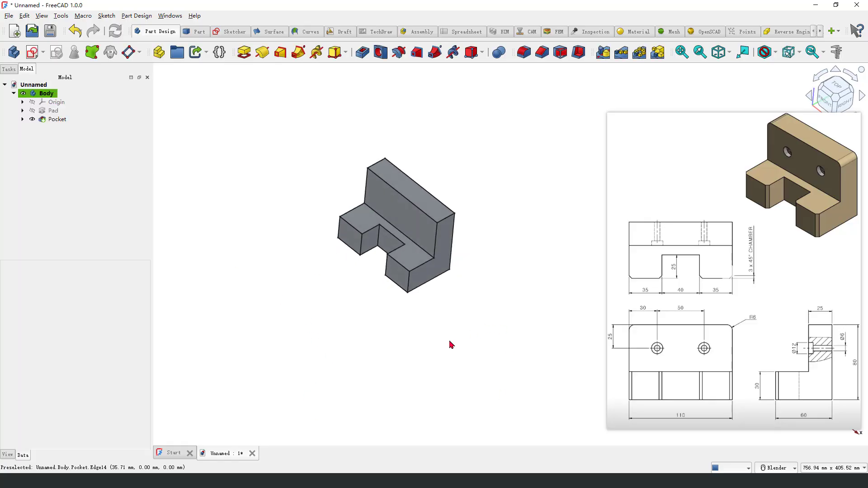
# Step: Examine the notched bracket from several angles and compare it with the reference drawing
pyautogui.moveTo(450, 344); pyautogui.dragTo(439, 302, button='middle')
pyautogui.scroll(2, 419, 333)
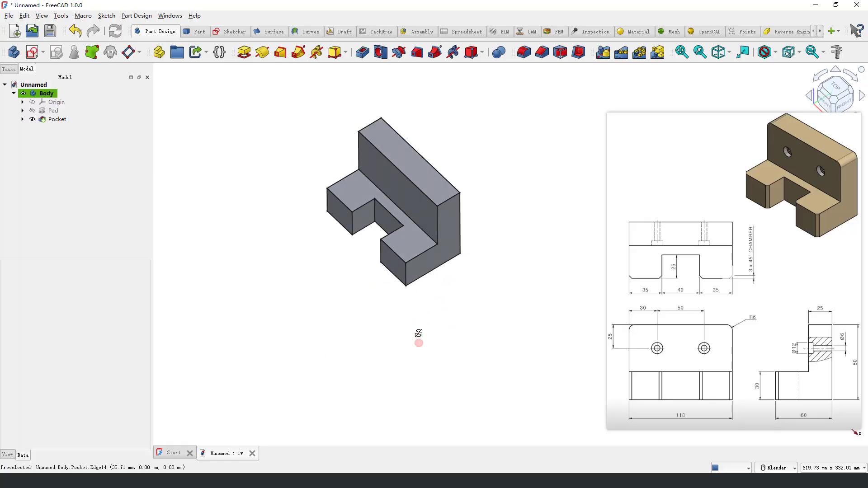
pyautogui.moveTo(418, 333); pyautogui.dragTo(419, 334, button='middle')
pyautogui.scroll(-1, 366, 334)
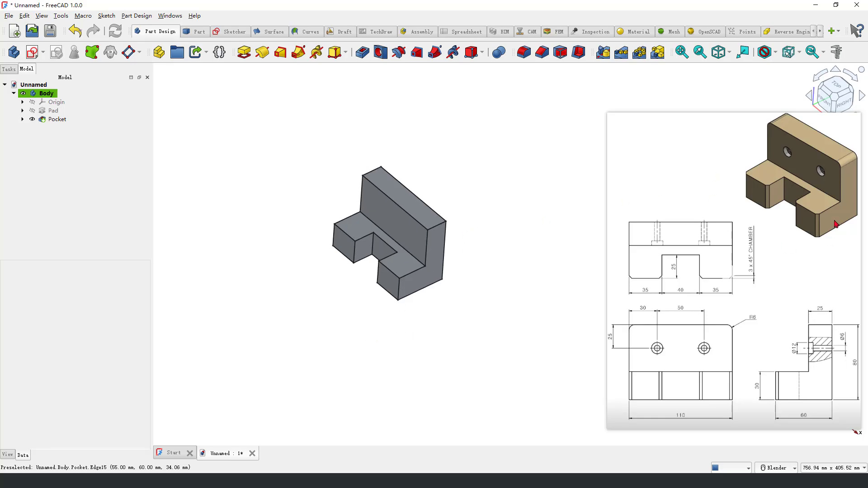
pyautogui.click(835, 224)
pyautogui.moveTo(797, 331)
pyautogui.mouseDown()
pyautogui.moveTo(809, 353)
pyautogui.moveTo(831, 363)
pyautogui.moveTo(847, 348)
pyautogui.mouseUp()
pyautogui.press('Escape')
pyautogui.scroll(1, 485, 197)
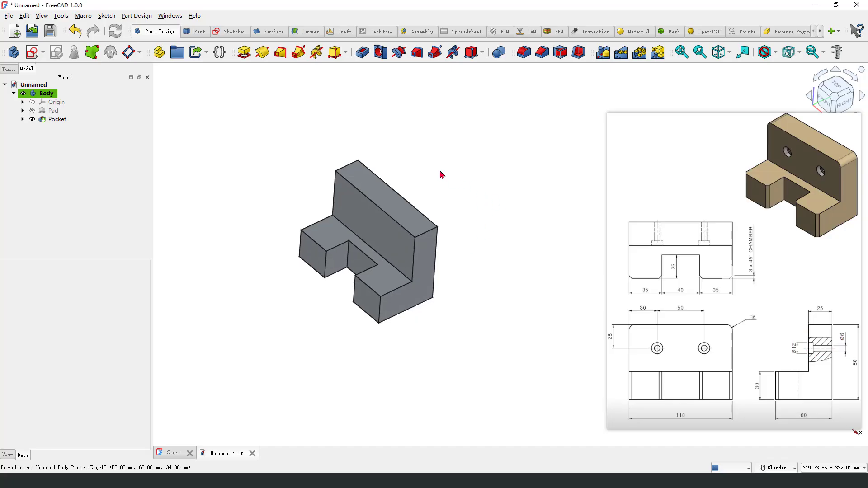
# Step: Start a sketch on the upright wall's front face and draw a circle about 21 mm in diameter on one side of the horizontal axis
pyautogui.click(355, 203)
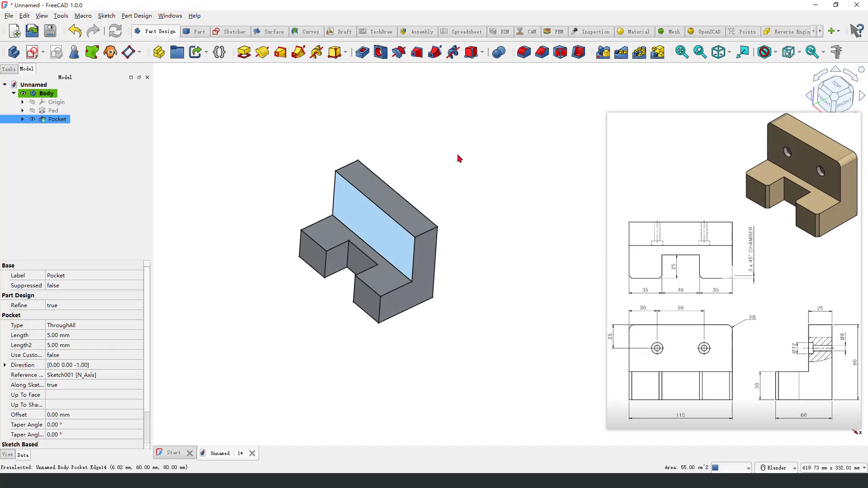
pyautogui.click(33, 52)
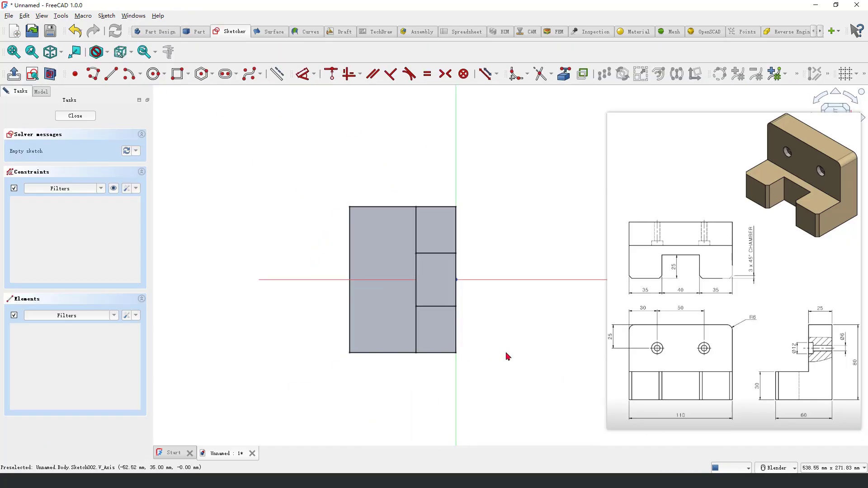
pyautogui.click(154, 74)
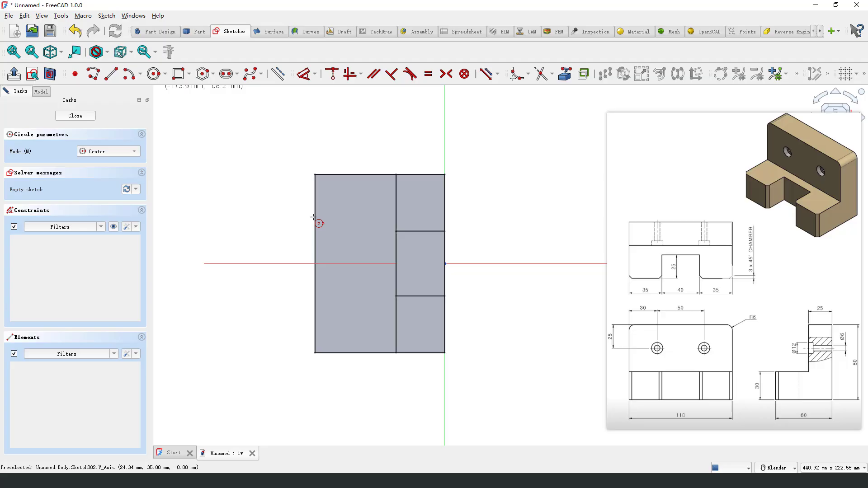
pyautogui.click(351, 316)
pyautogui.click(368, 321)
pyautogui.rightClick(494, 296)
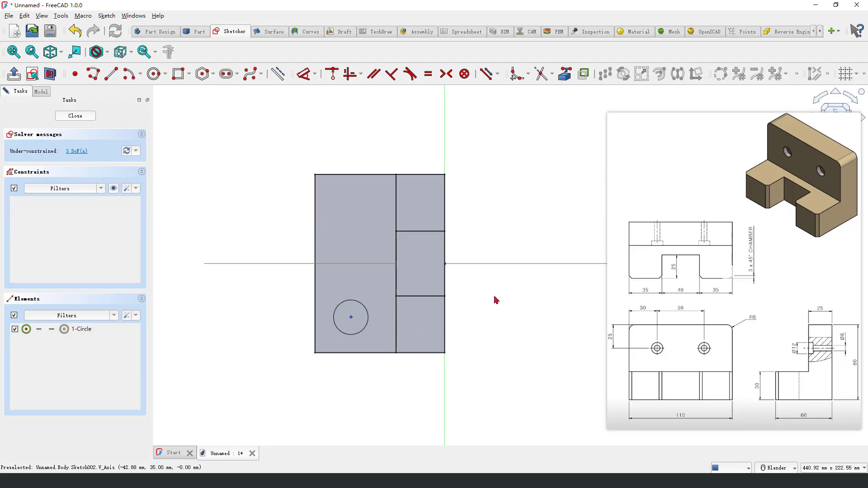
pyautogui.scroll(1, 389, 355)
pyautogui.scroll(-1, 348, 255)
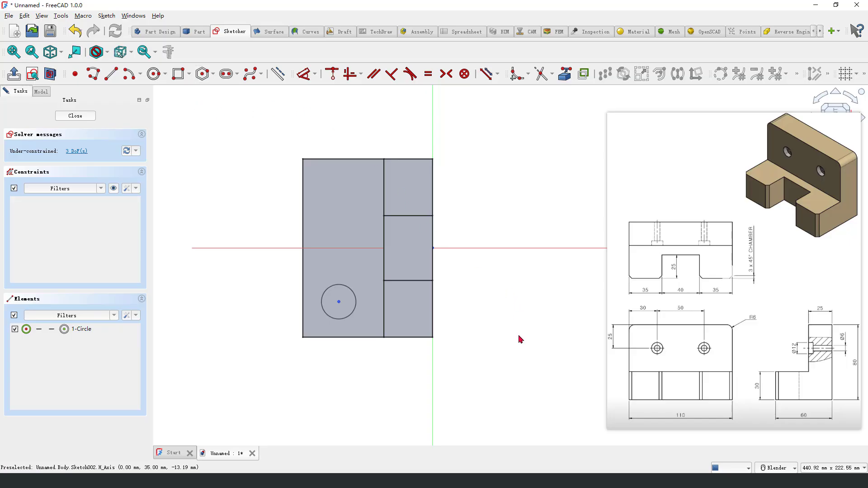
# Step: Link the upright wall's top edge as external geometry and set the circle center 25 mm from it
pyautogui.click(565, 75)
pyautogui.click(302, 229)
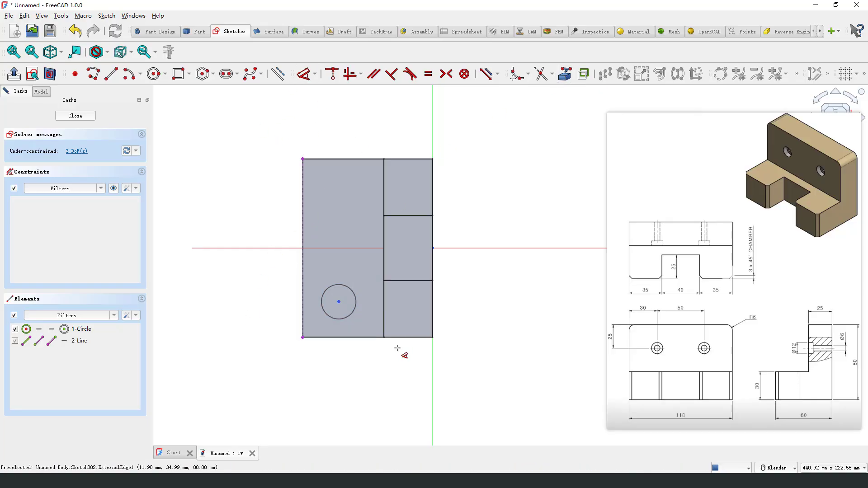
pyautogui.click(336, 303)
pyautogui.click(302, 296)
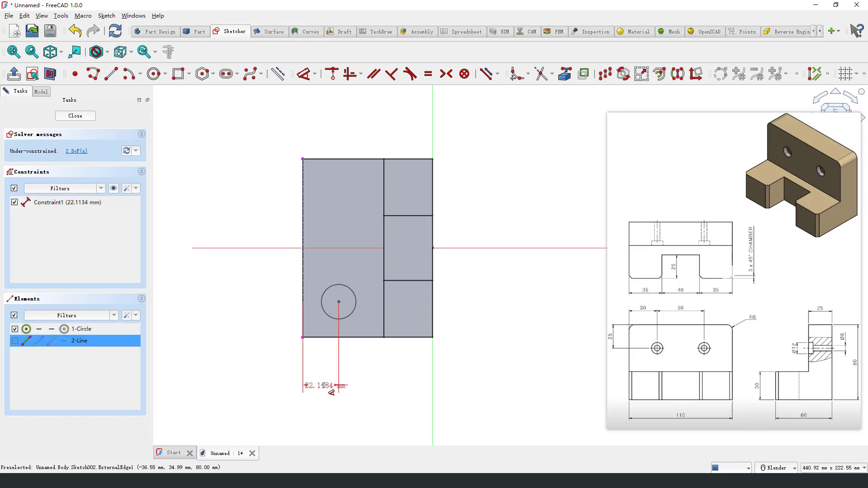
pyautogui.click(384, 387)
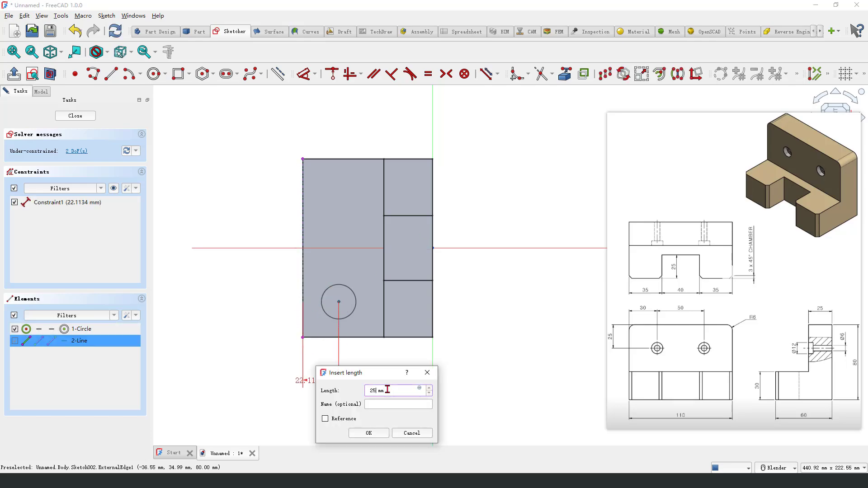
pyautogui.press('Return')
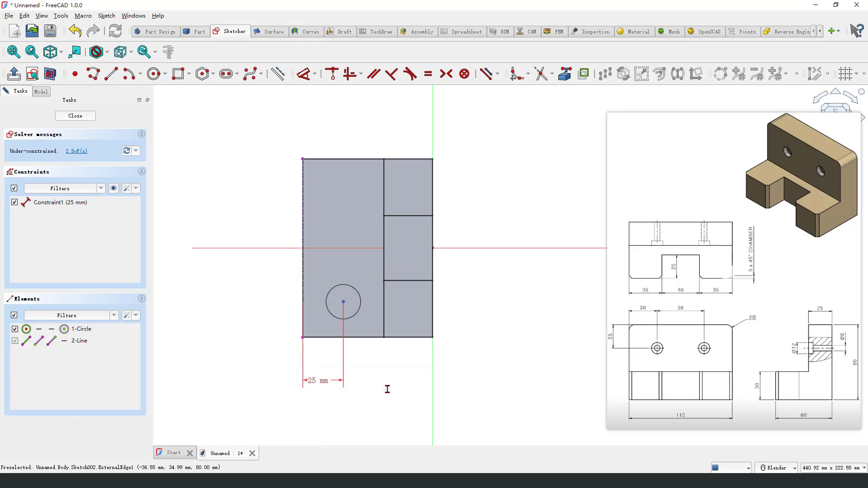
# Step: Set the diameter of the hole circle to 6 mm
pyautogui.click(360, 313)
pyautogui.click(400, 384)
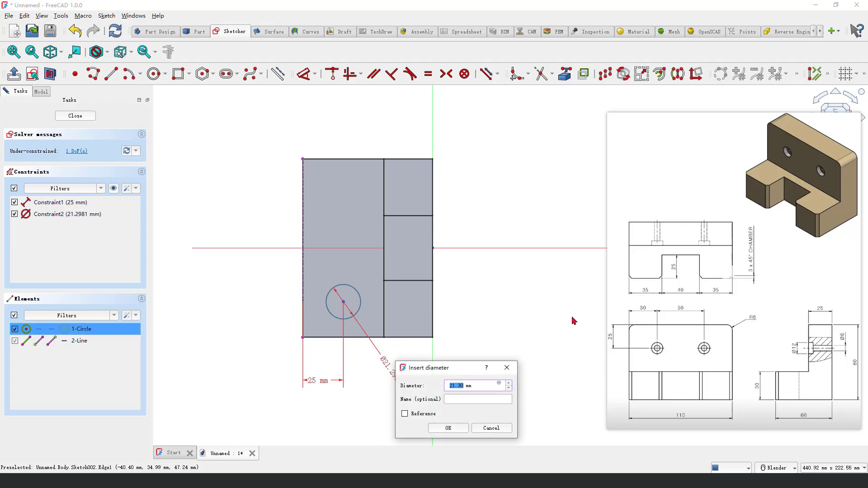
pyautogui.write('6')
pyautogui.press('Return')
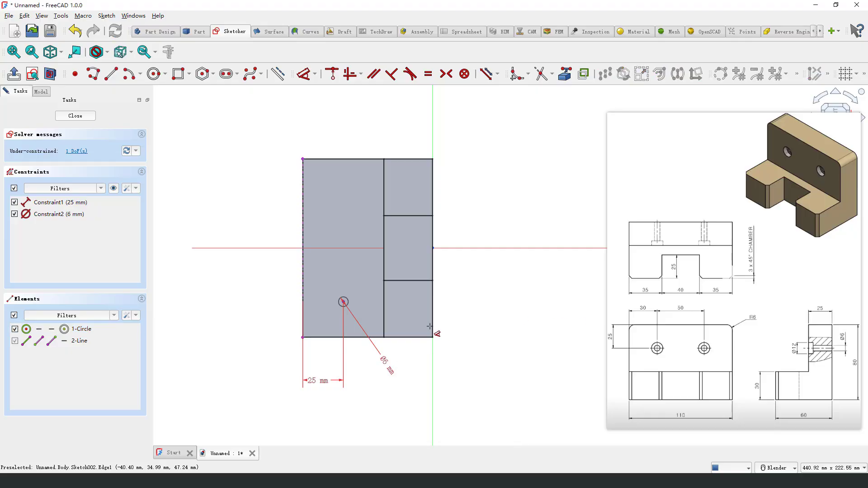
# Step: Set the circle center 25 mm from the horizontal axis and close the sketch
pyautogui.scroll(2, 402, 313)
pyautogui.click(338, 217)
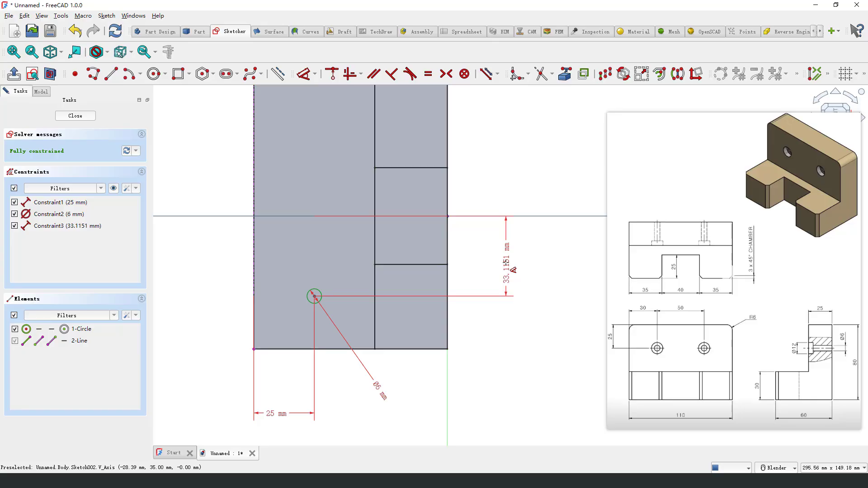
pyautogui.click(507, 263)
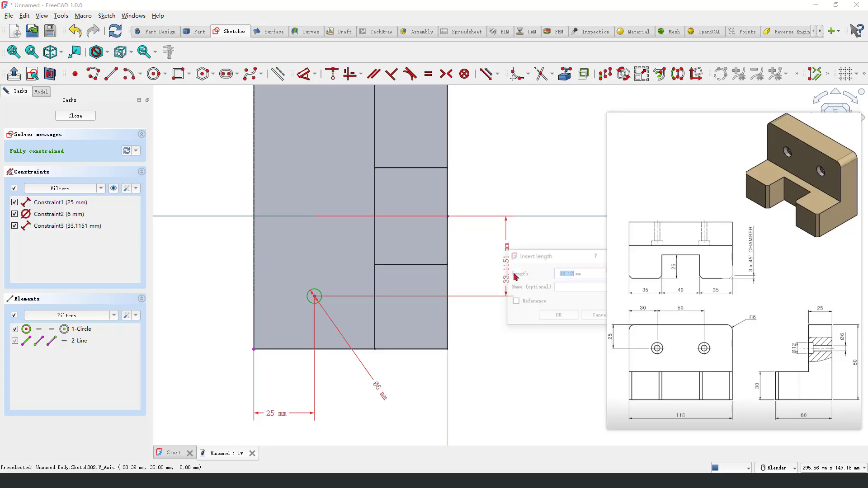
pyautogui.click(568, 319)
pyautogui.rightClick(516, 317)
pyautogui.scroll(-2, 466, 275)
pyautogui.scroll(2, 478, 271)
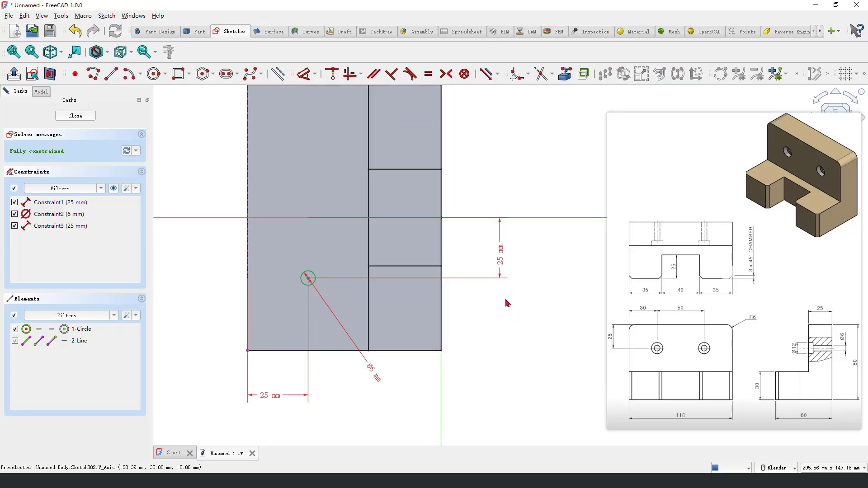
pyautogui.click(691, 316)
pyautogui.moveTo(612, 326)
pyautogui.mouseDown()
pyautogui.moveTo(615, 342)
pyautogui.moveTo(610, 327)
pyautogui.mouseUp()
pyautogui.press('Escape')
pyautogui.click(82, 117)
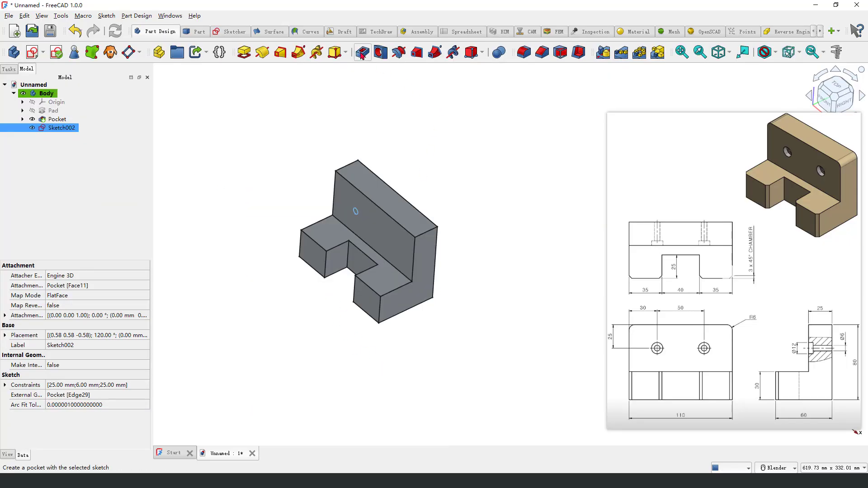
# Step: Pocket the hole circle through all to cut the hole in the upright wall
pyautogui.click(361, 53)
pyautogui.click(109, 129)
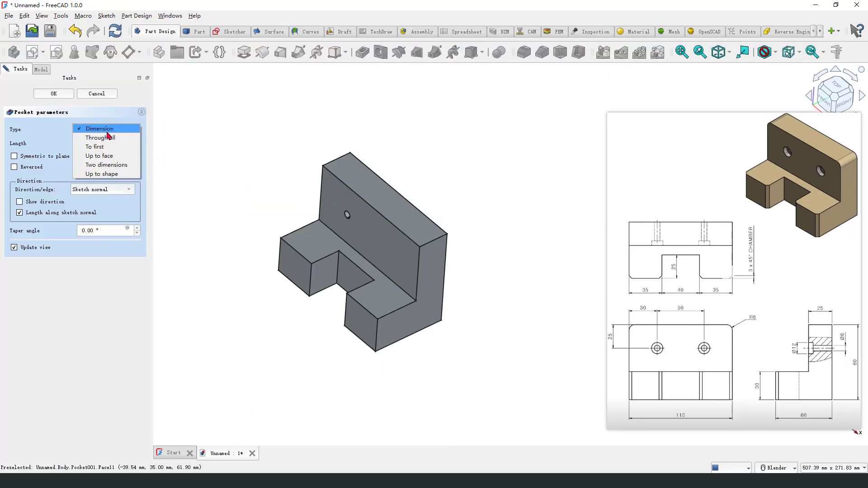
pyautogui.click(108, 137)
pyautogui.moveTo(391, 224)
pyautogui.mouseDown(button='middle')
pyautogui.moveTo(333, 250)
pyautogui.moveTo(396, 215)
pyautogui.mouseUp(button='middle')
pyautogui.click(54, 94)
# Step: Start a sketch on the upright wall's front face and link the hole's edge as external geometry
pyautogui.moveTo(284, 226); pyautogui.dragTo(302, 233, button='middle')
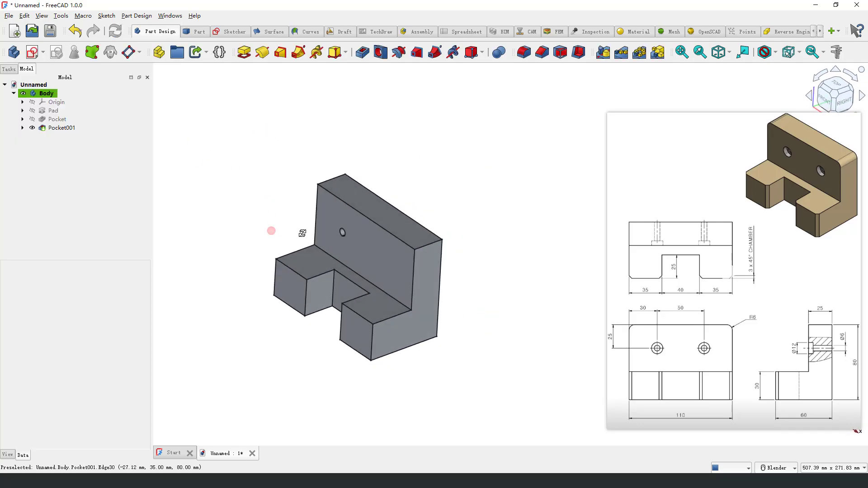
pyautogui.scroll(2, 303, 234)
pyautogui.moveTo(417, 150); pyautogui.dragTo(434, 139, button='middle')
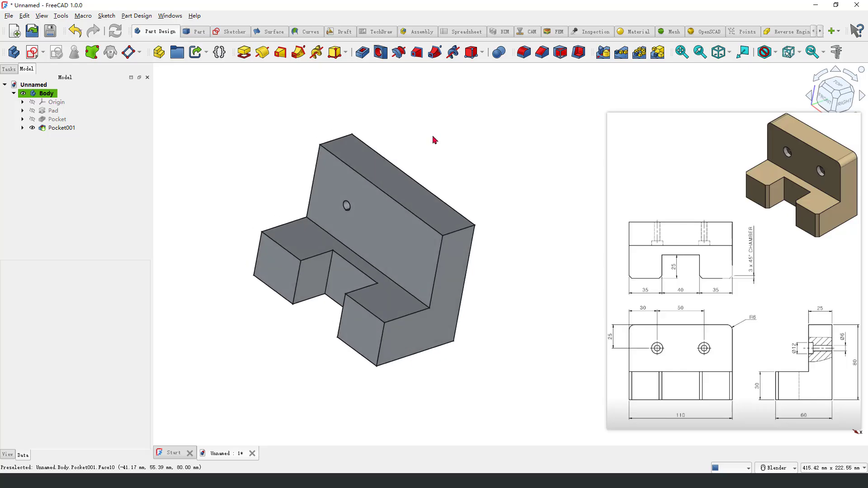
pyautogui.click(335, 187)
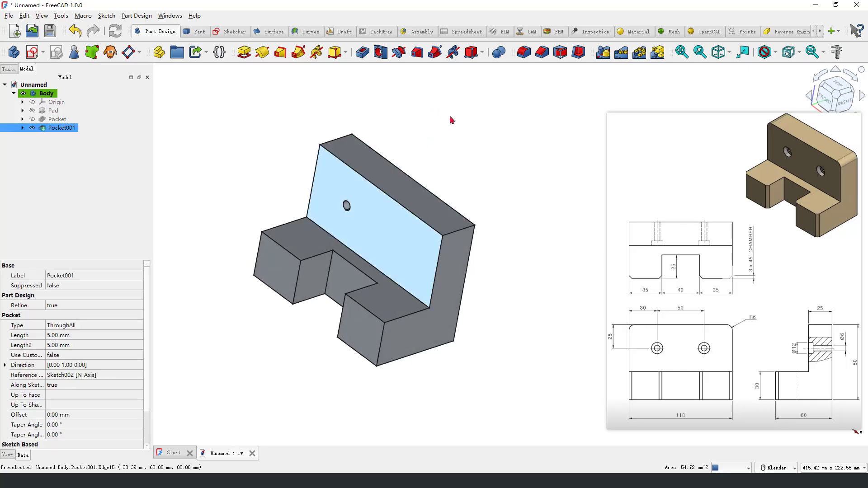
pyautogui.click(32, 52)
pyautogui.scroll(5, 547, 415)
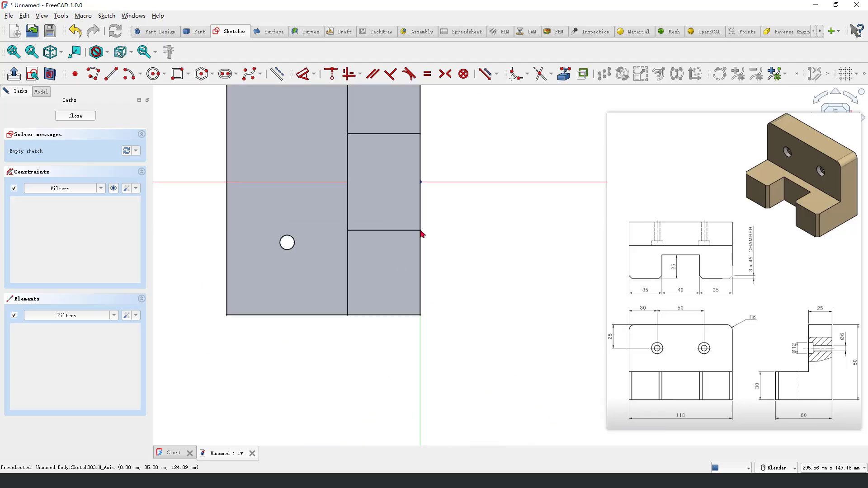
pyautogui.click(563, 76)
pyautogui.scroll(3, 274, 247)
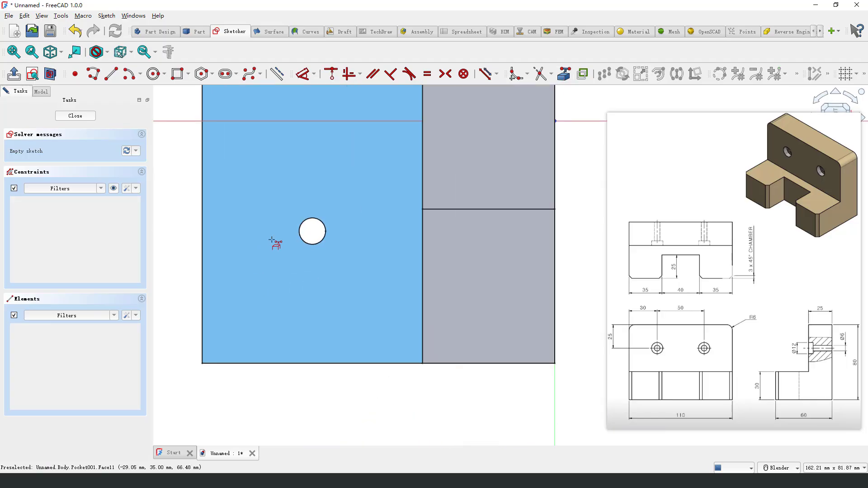
pyautogui.click(311, 226)
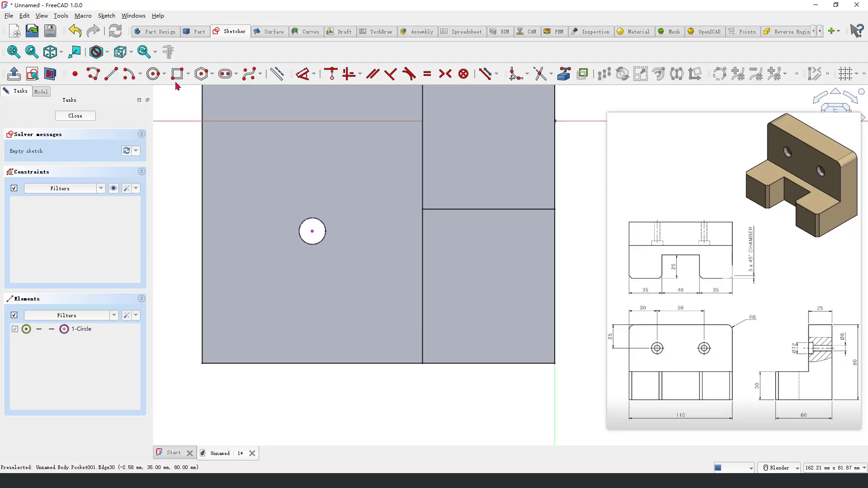
# Step: Draw a circle about 14 mm in diameter centered on the linked hole
pyautogui.click(154, 73)
pyautogui.click(312, 231)
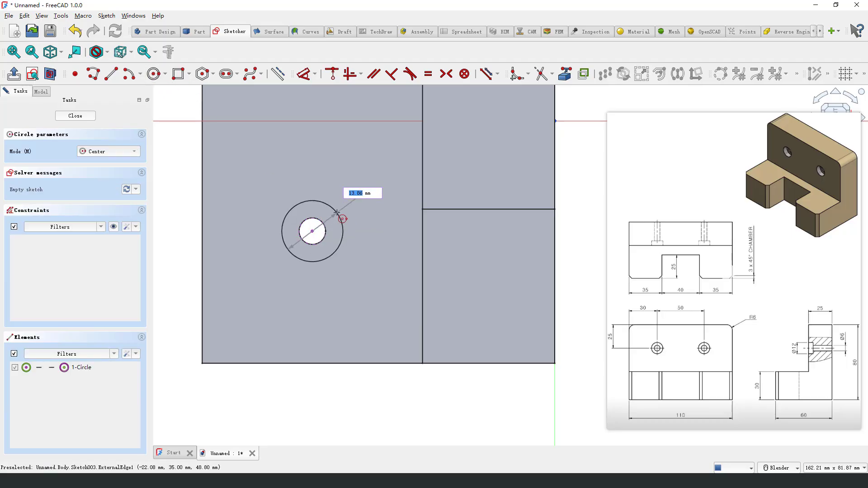
pyautogui.click(340, 218)
# Step: Set the circle's diameter to 12 mm and close the sketch
pyautogui.click(305, 74)
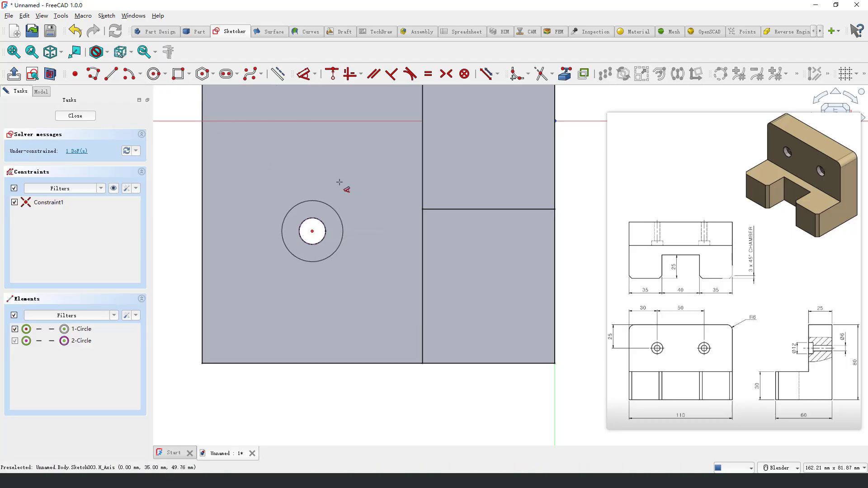
pyautogui.click(334, 209)
pyautogui.click(370, 291)
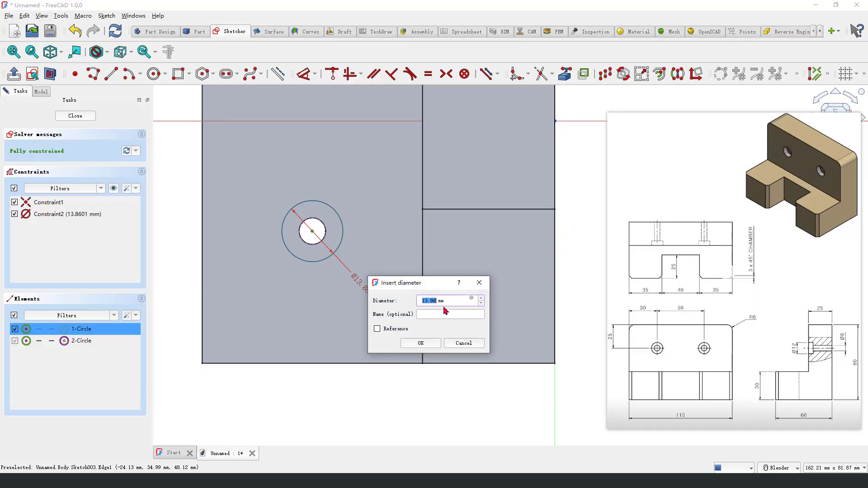
pyautogui.write('12')
pyautogui.press('Return')
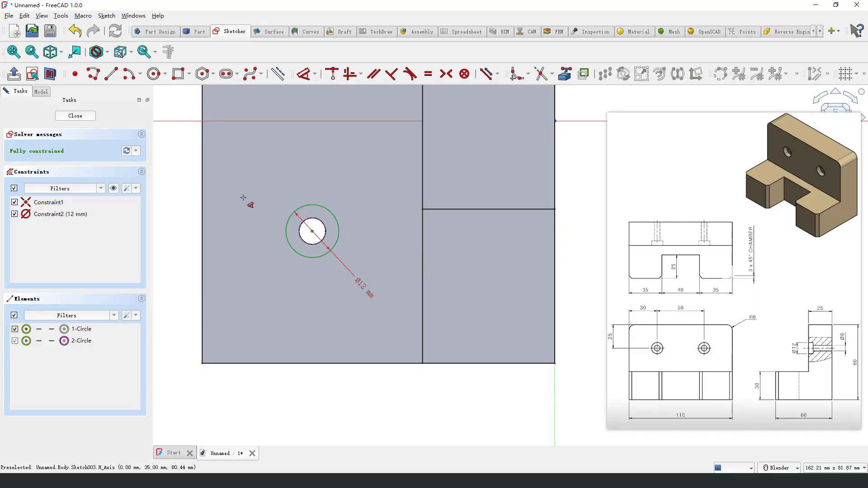
pyautogui.click(84, 118)
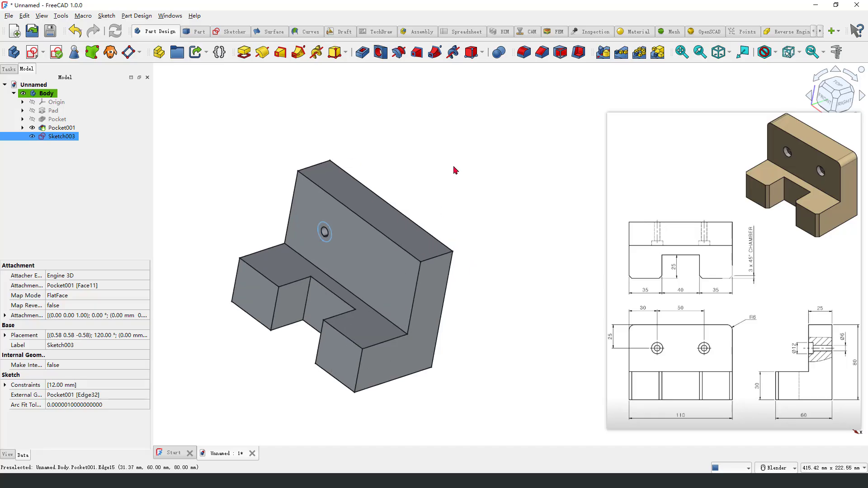
# Step: Pocket the 12 mm circle 5 mm deep to counterbore the hole in the upright wall
pyautogui.click(381, 55)
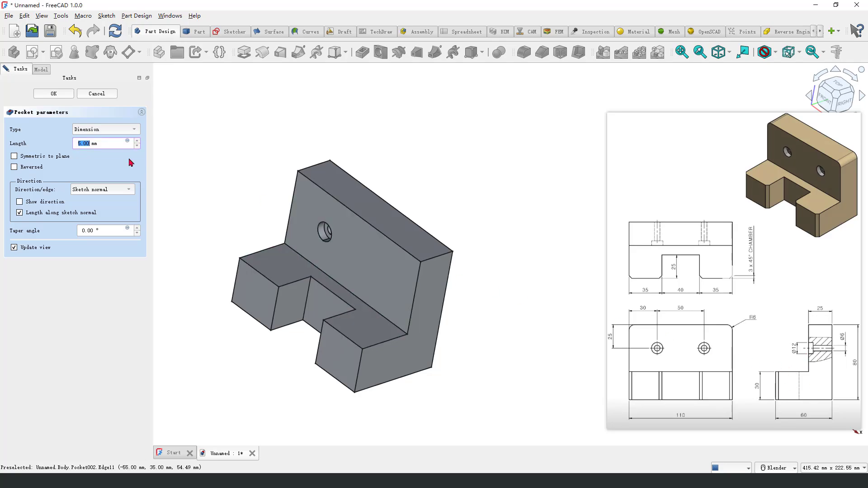
pyautogui.moveTo(70, 148); pyautogui.dragTo(99, 151)
pyautogui.press('Escape')
pyautogui.click(54, 94)
pyautogui.moveTo(506, 275); pyautogui.dragTo(502, 284, button='middle')
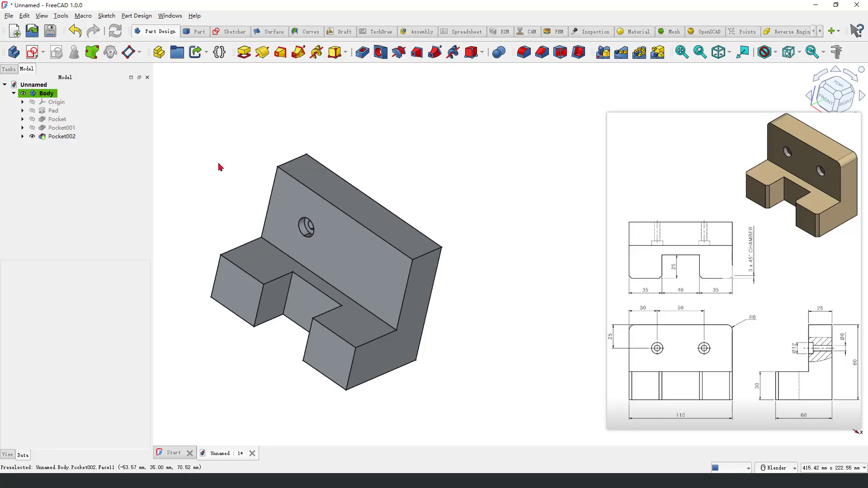
# Step: Try to mirror the through-hole and counterbore pockets about the base XZ plane
pyautogui.click(68, 140)
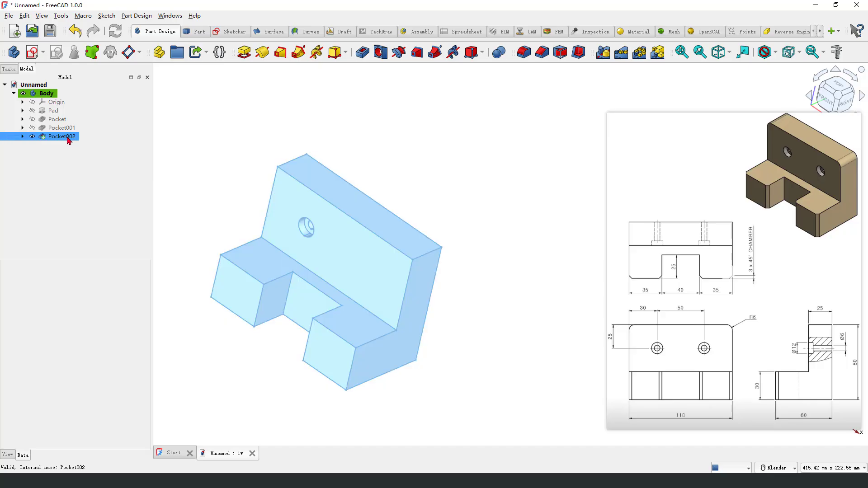
pyautogui.keyDown('ctrl'); pyautogui.click(67, 129); pyautogui.keyUp('ctrl')
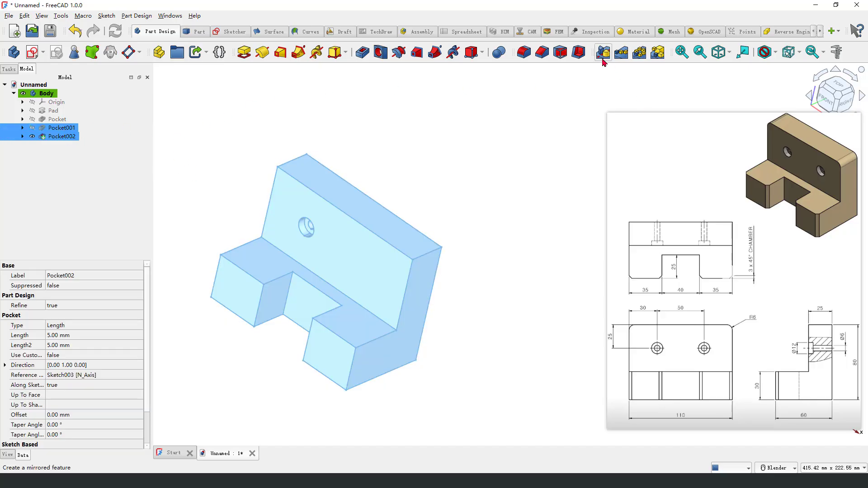
pyautogui.click(604, 55)
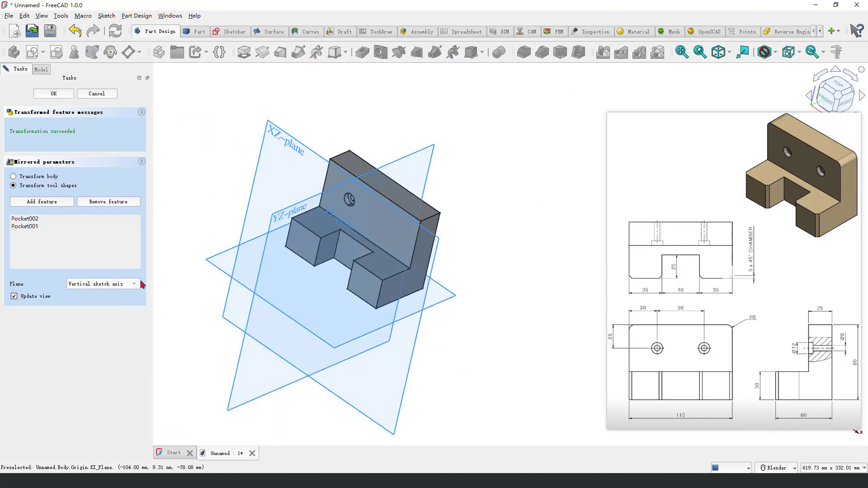
pyautogui.click(122, 285)
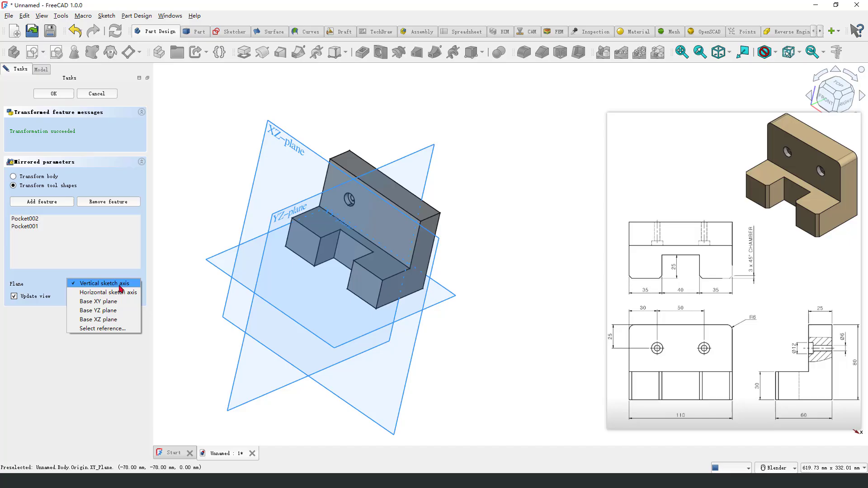
pyautogui.click(111, 319)
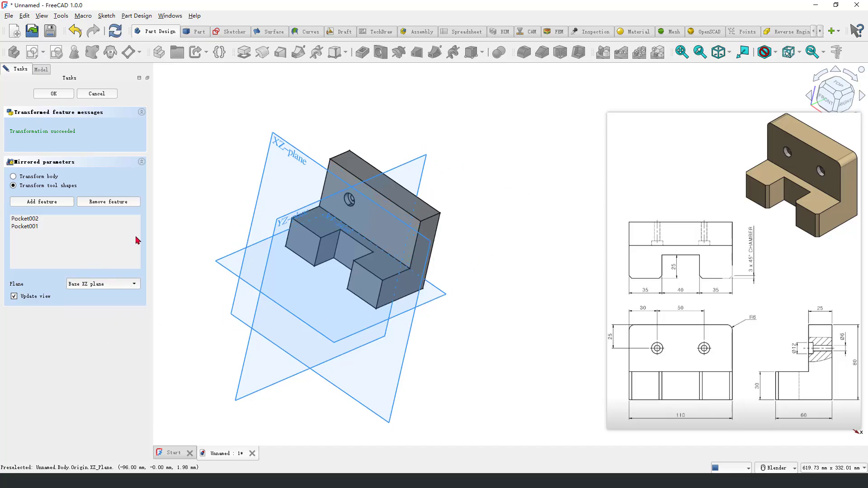
pyautogui.moveTo(222, 335); pyautogui.dragTo(185, 349, button='middle')
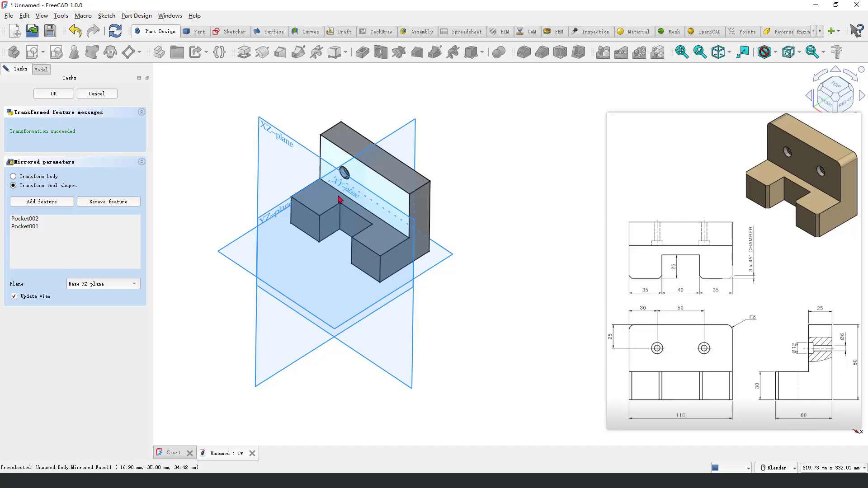
pyautogui.moveTo(341, 200)
pyautogui.mouseDown(button='middle')
pyautogui.moveTo(348, 215)
pyautogui.moveTo(338, 212)
pyautogui.mouseUp(button='middle')
pyautogui.click(31, 220)
pyautogui.click(32, 227)
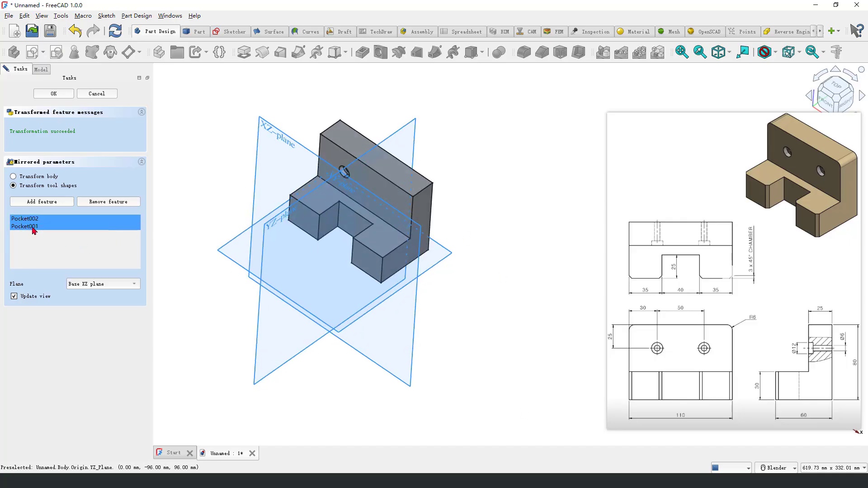
pyautogui.click(54, 94)
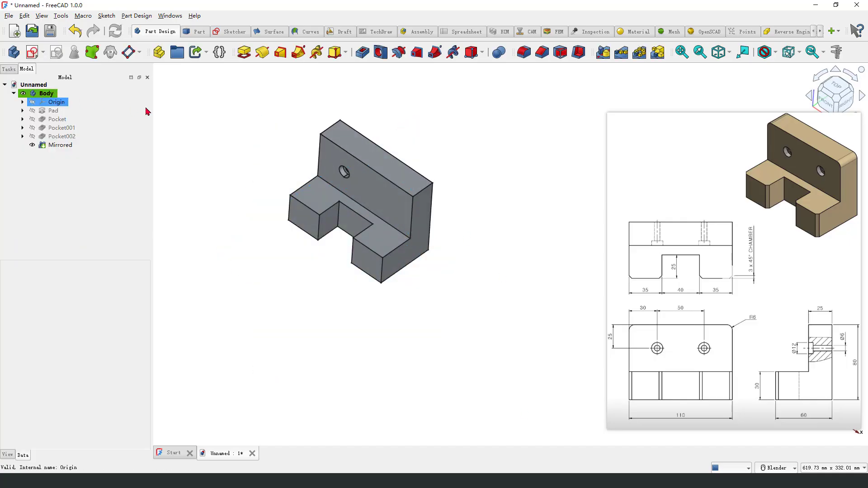
pyautogui.moveTo(296, 264); pyautogui.dragTo(296, 258, button='middle')
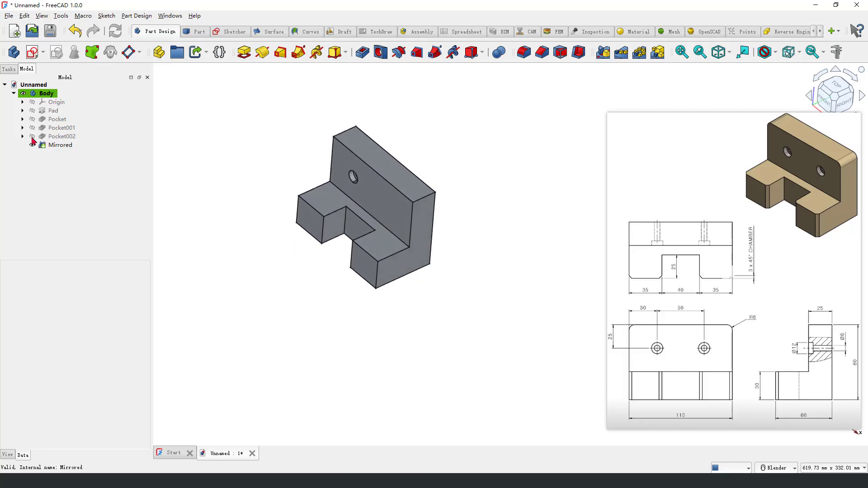
# Step: Undo the mirror of the two hole pockets
pyautogui.click(56, 145)
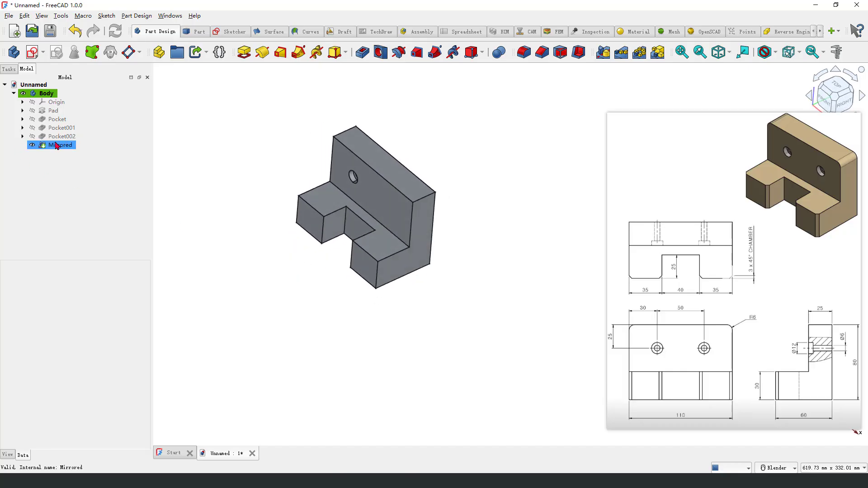
pyautogui.click(75, 30)
pyautogui.click(75, 31)
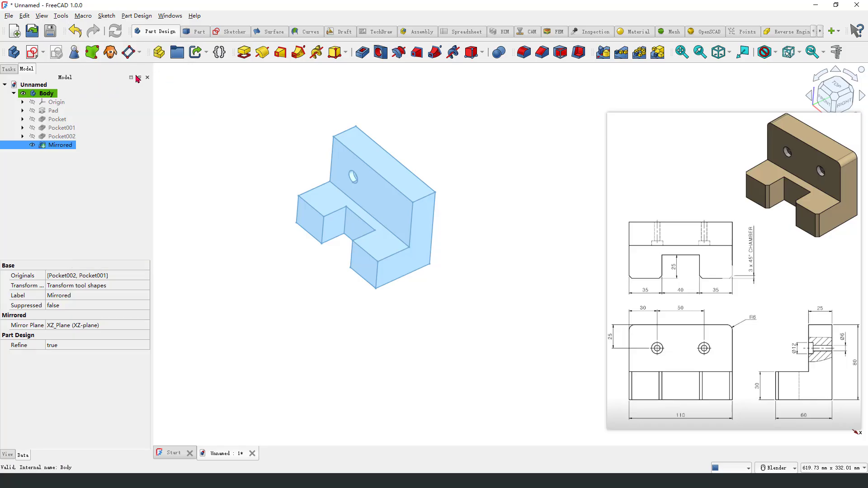
pyautogui.click(75, 31)
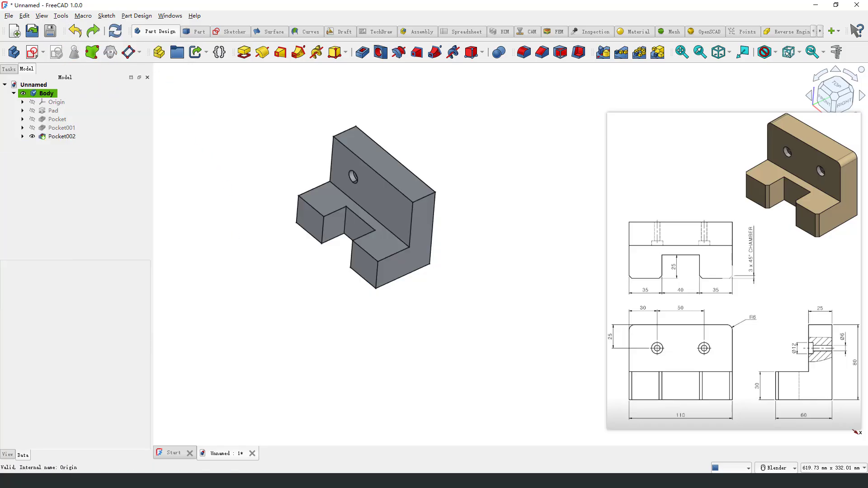
# Step: Mirror the through-hole and counterbore pockets about the YZ plane, picked as the reference in the model
pyautogui.moveTo(297, 249); pyautogui.dragTo(293, 247, button='middle')
pyautogui.click(63, 136)
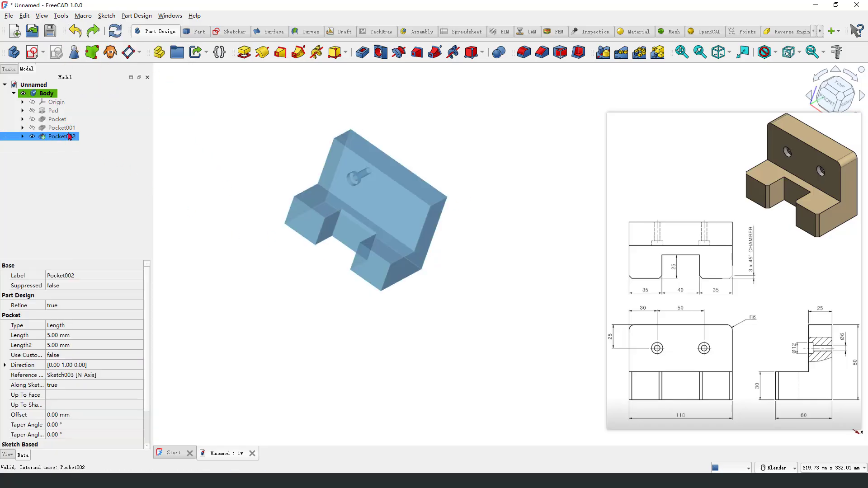
pyautogui.keyDown('ctrl'); pyautogui.click(68, 128); pyautogui.keyUp('ctrl')
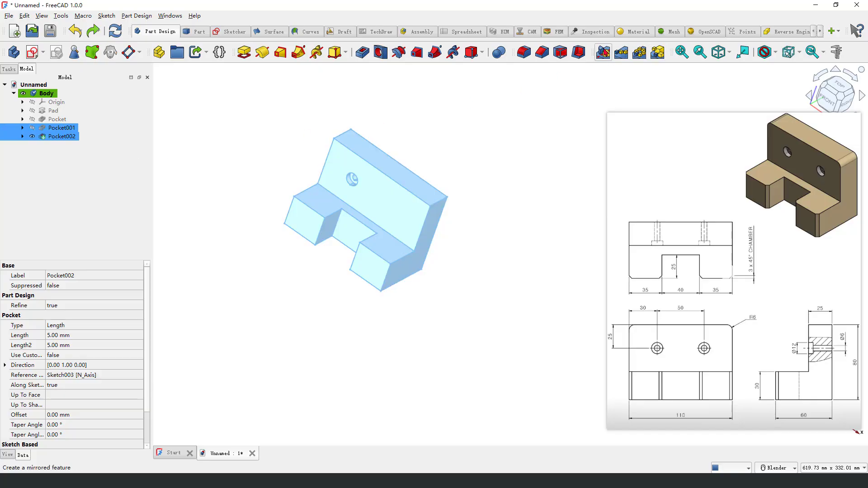
pyautogui.click(604, 52)
pyautogui.moveTo(516, 228); pyautogui.dragTo(528, 232, button='middle')
pyautogui.click(93, 287)
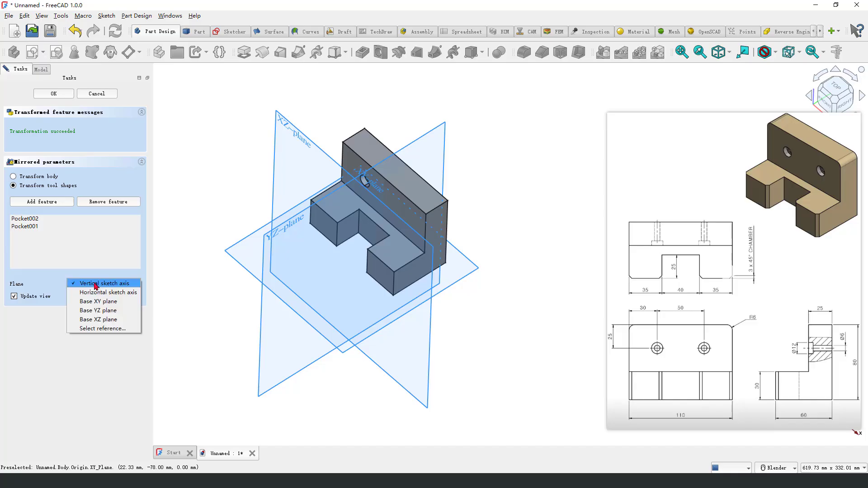
pyautogui.click(117, 329)
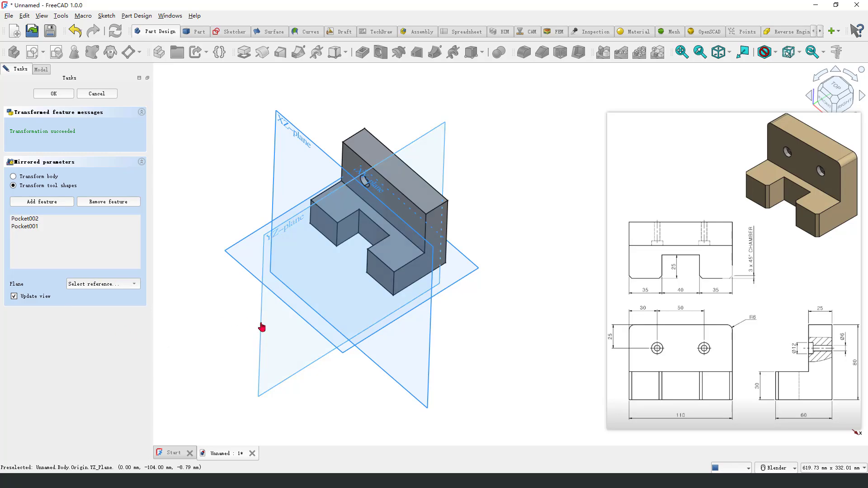
pyautogui.click(262, 327)
pyautogui.moveTo(219, 329); pyautogui.dragTo(431, 289, button='middle')
pyautogui.click(54, 94)
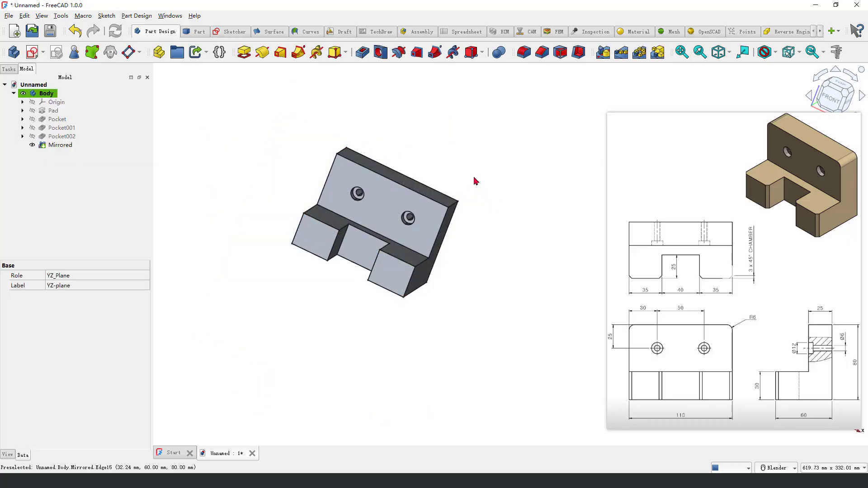
pyautogui.moveTo(473, 180); pyautogui.dragTo(508, 190, button='middle')
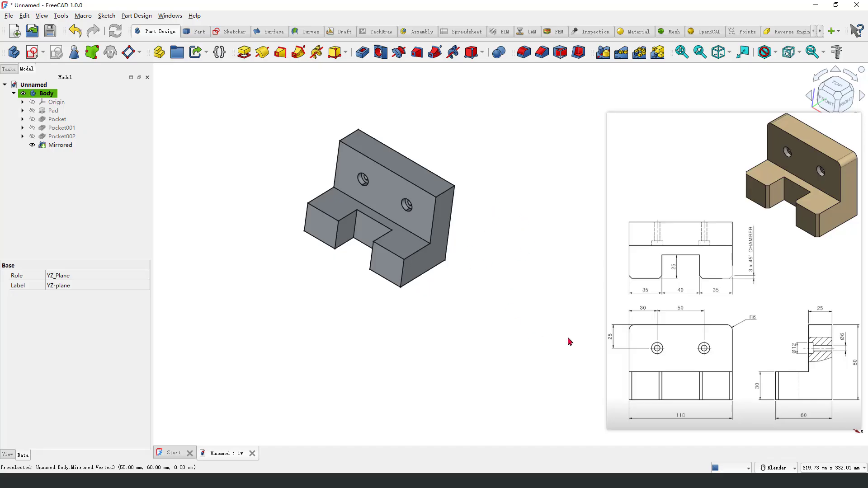
pyautogui.click(694, 296)
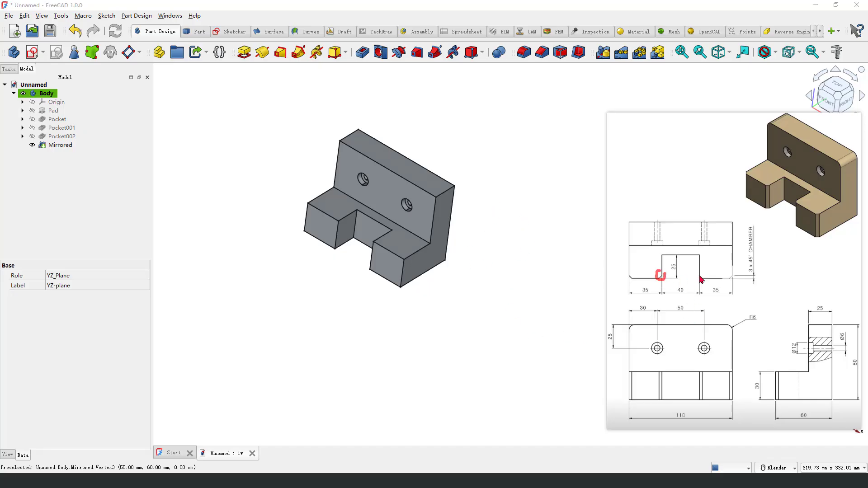
pyautogui.moveTo(748, 266); pyautogui.dragTo(759, 278)
pyautogui.press('Escape')
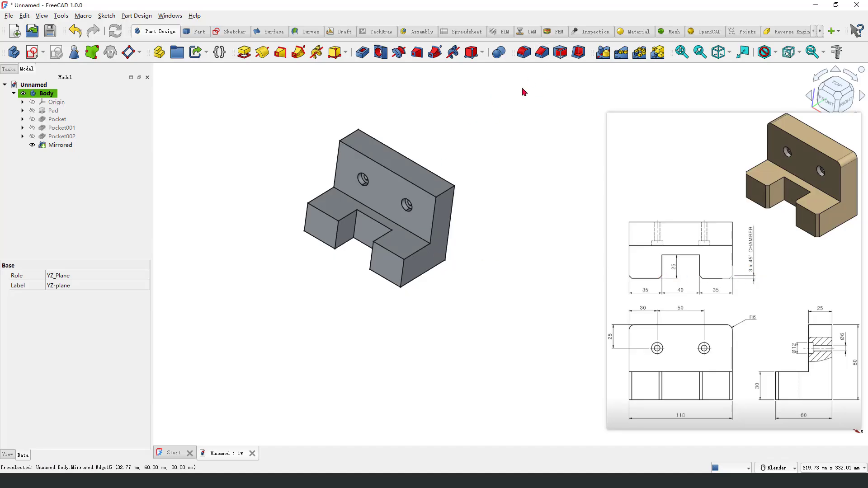
# Step: Chamfer the four front vertical edges of the two base blocks with an equal distance of 3 mm
pyautogui.click(542, 52)
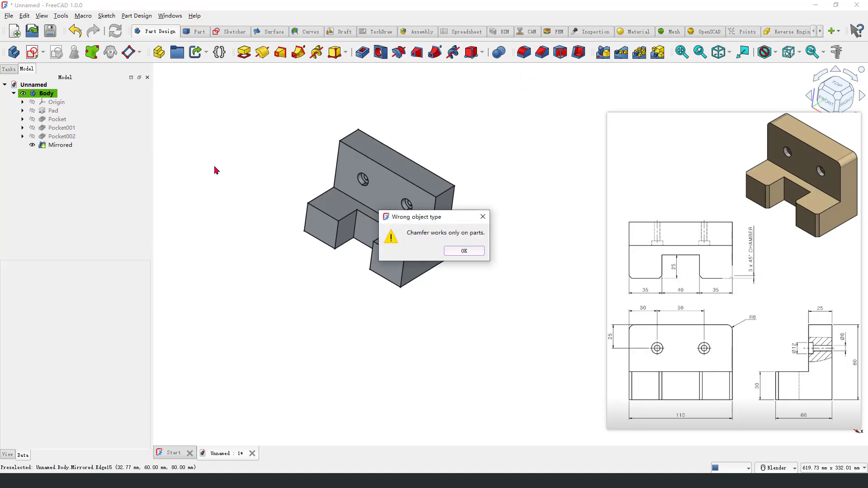
pyautogui.click(485, 217)
pyautogui.scroll(1, 268, 217)
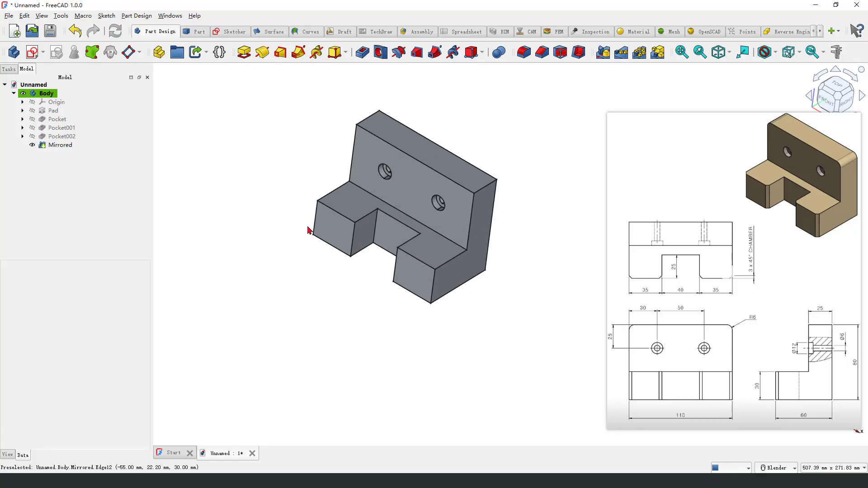
pyautogui.click(310, 230)
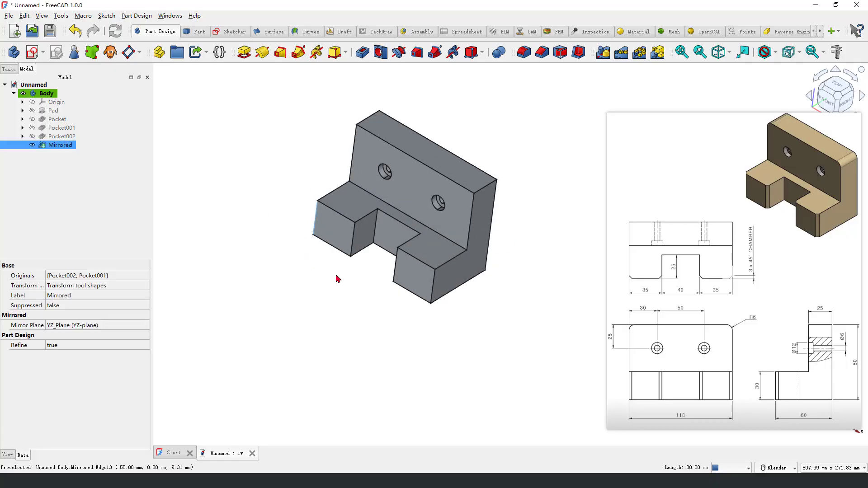
pyautogui.keyDown('ctrl'); pyautogui.click(352, 244); pyautogui.keyUp('ctrl')
pyautogui.keyDown('ctrl'); pyautogui.click(394, 280); pyautogui.keyUp('ctrl')
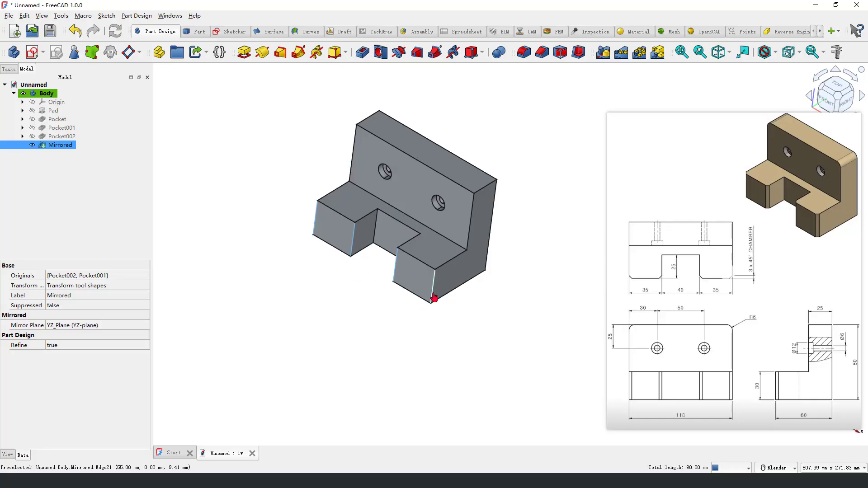
pyautogui.keyDown('ctrl'); pyautogui.click(433, 295); pyautogui.keyUp('ctrl')
pyautogui.click(542, 52)
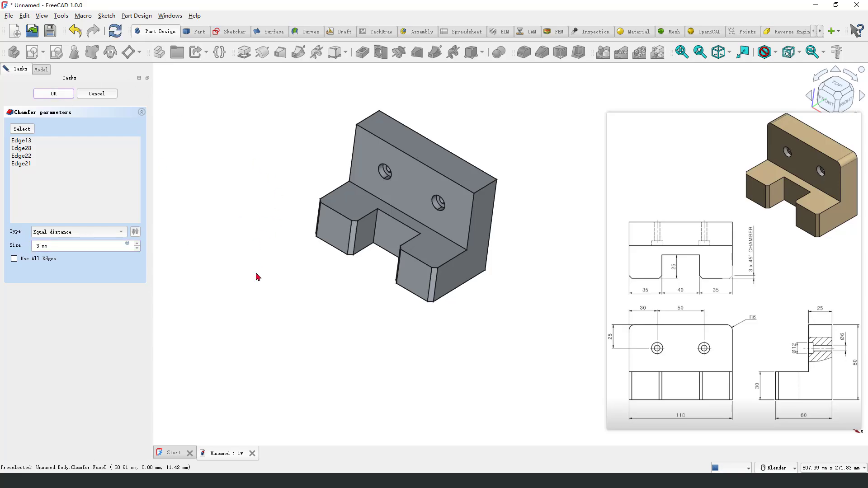
pyautogui.press('Return')
# Step: Fillet the two top corner edges of the upright wall with a 6 mm radius
pyautogui.scroll(2, 492, 194)
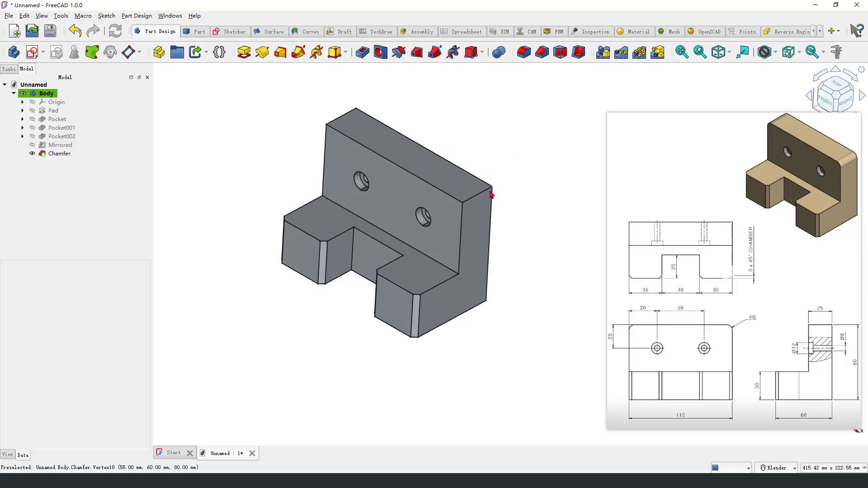
pyautogui.click(492, 195)
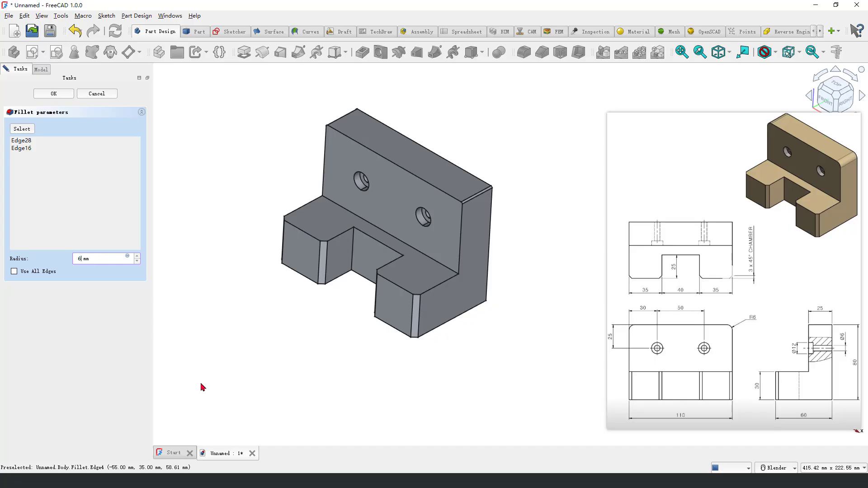
pyautogui.press('Return')
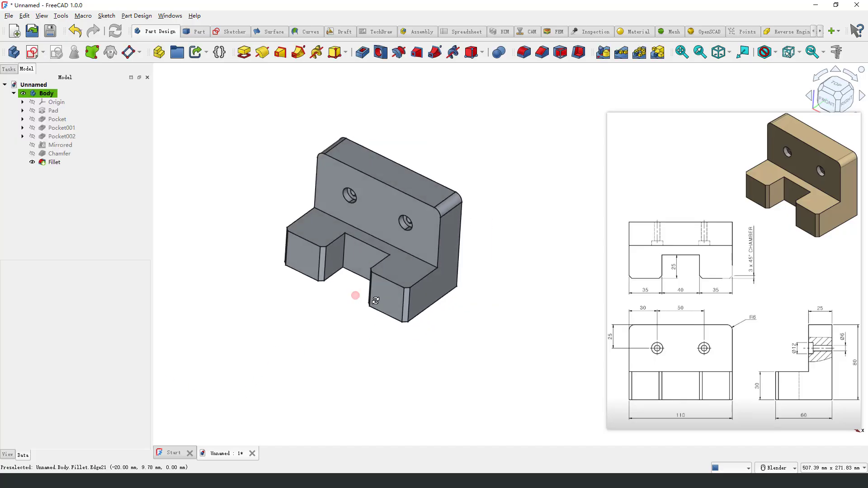